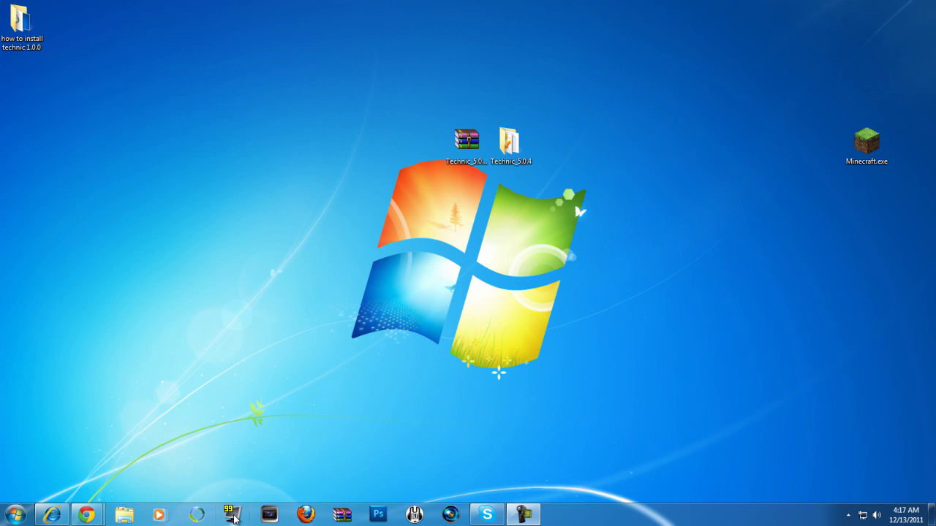
Launch Fraps and show its Movies settings: saving to D:\ at 30 fps full-size
left_click(232, 515)
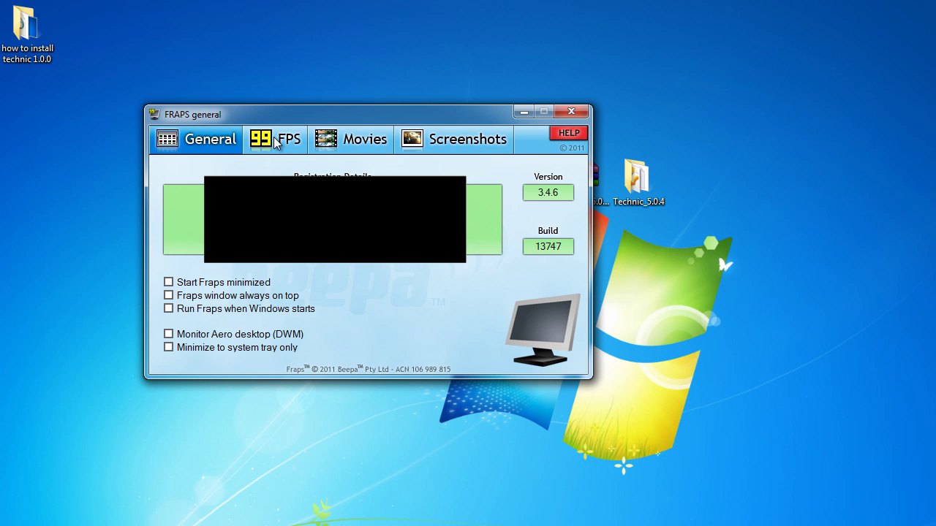
left_click(342, 141)
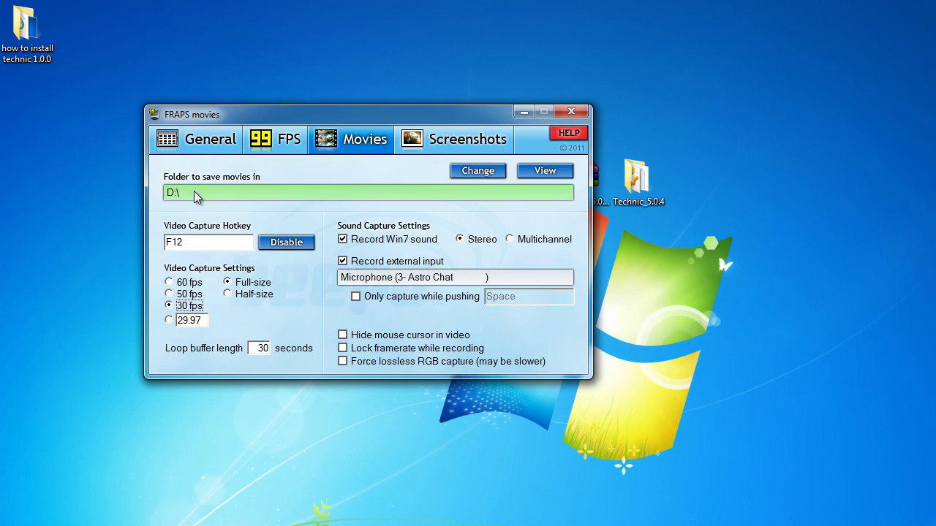
Keep Fraps movies saving to D:\ and log in through the Minecraft launcher
left_click(479, 173)
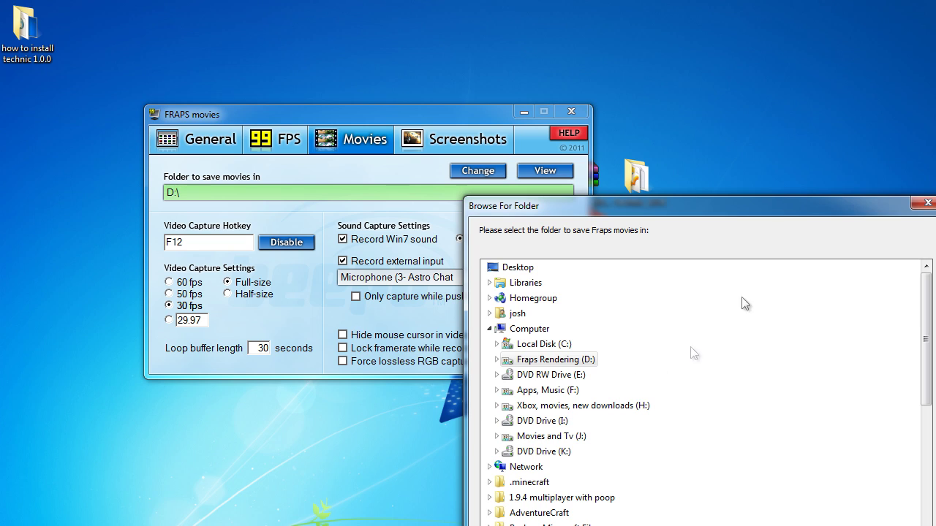
left_click(927, 202)
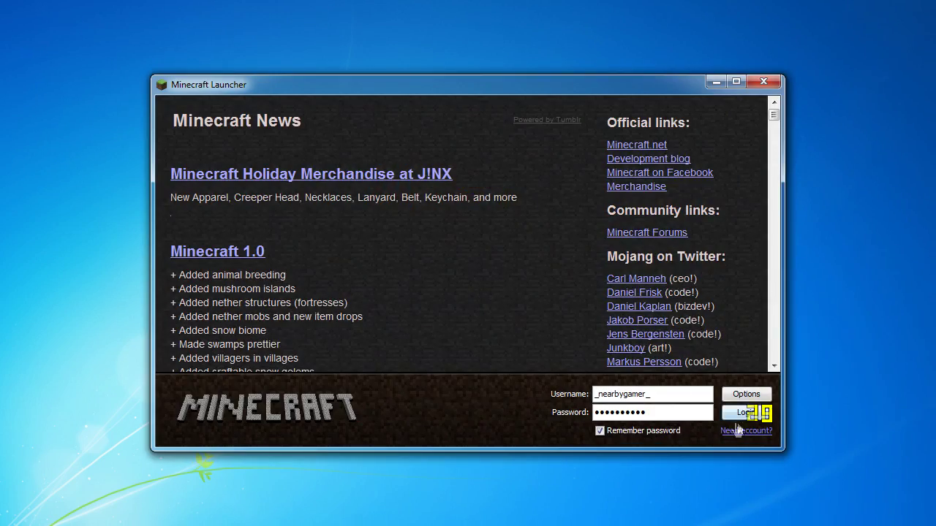
left_click(740, 415)
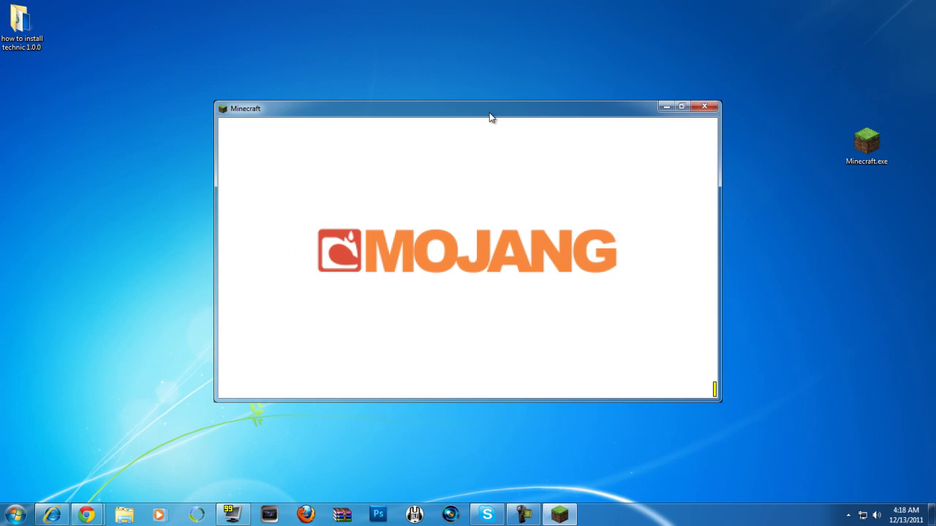
Maximize the Minecraft window and load the New World single-player save
double_click(490, 117)
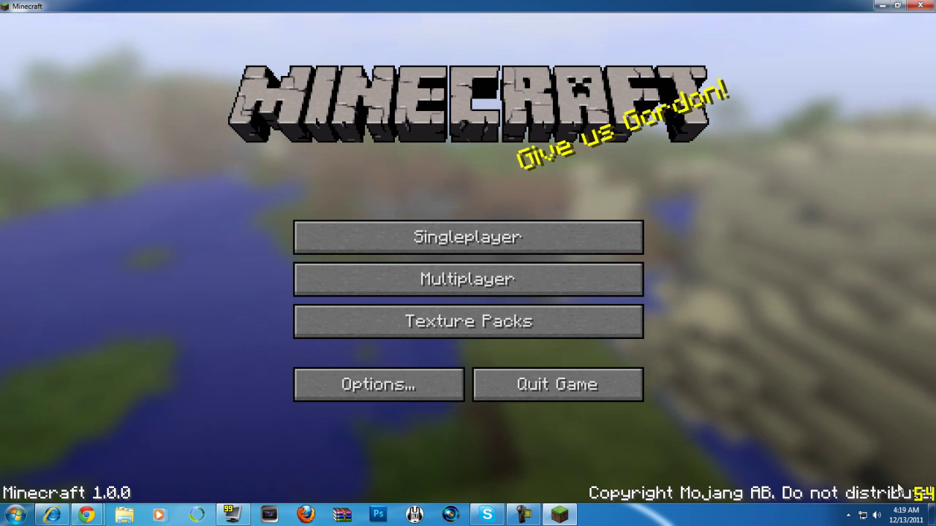
left_click(588, 238)
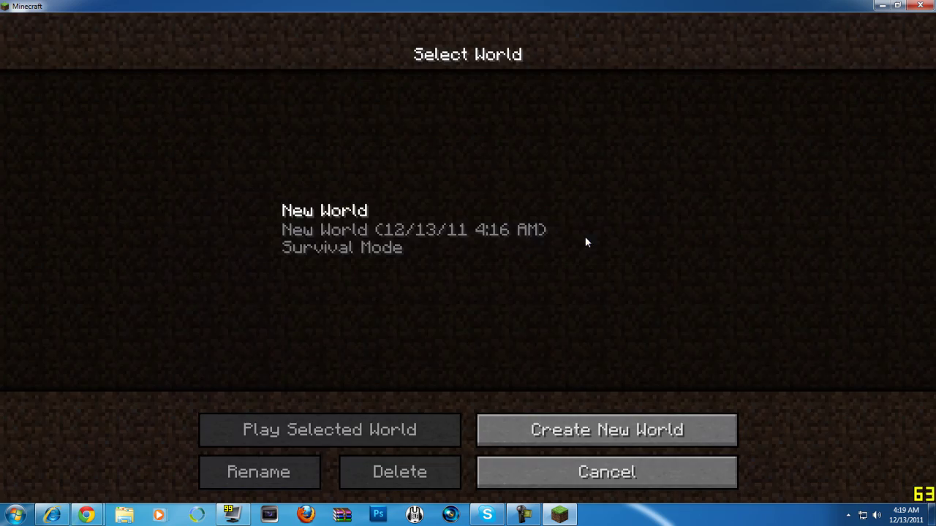
double_click(400, 236)
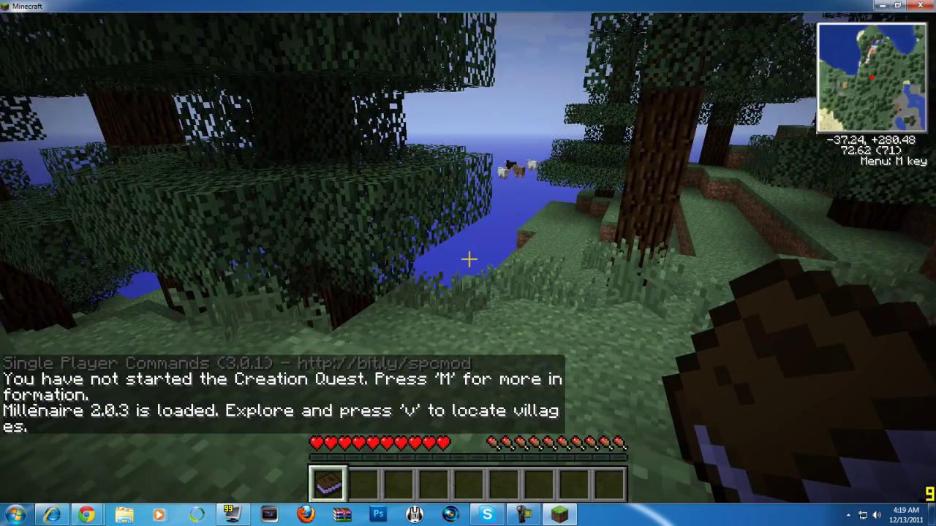
Walk through the forest past the dirt ledge up to the obsidian pillar
key("w")
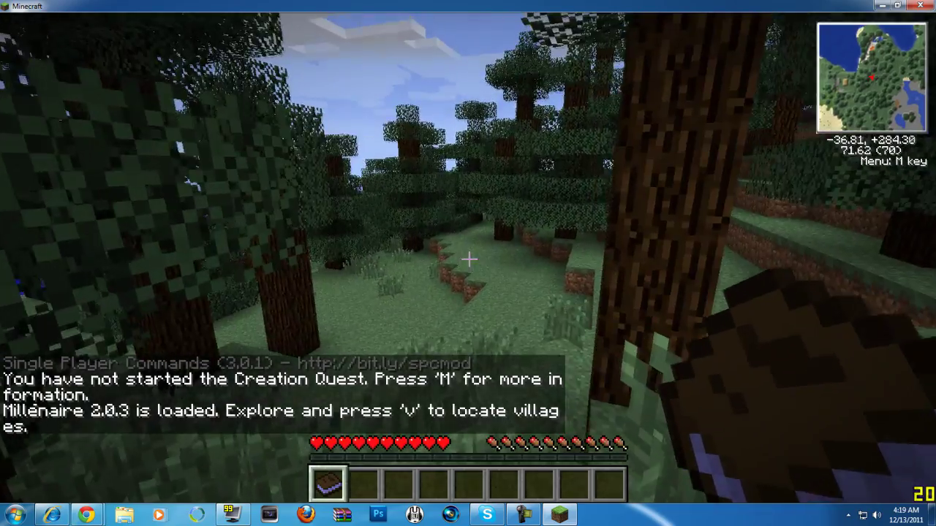
key("w")
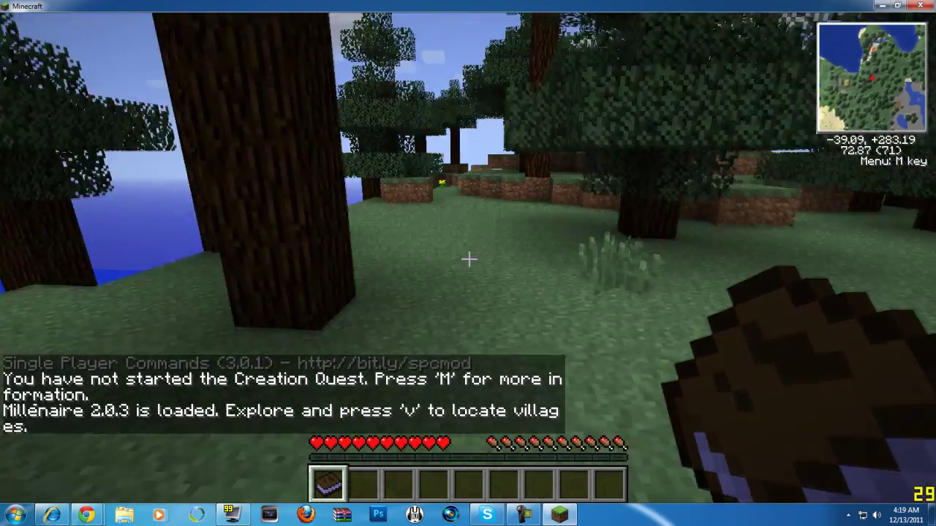
key("w")
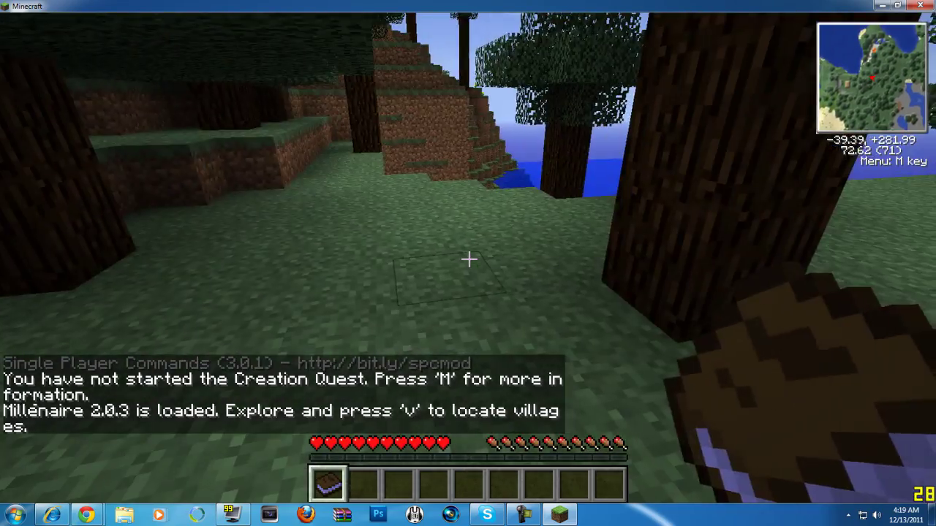
key("w")
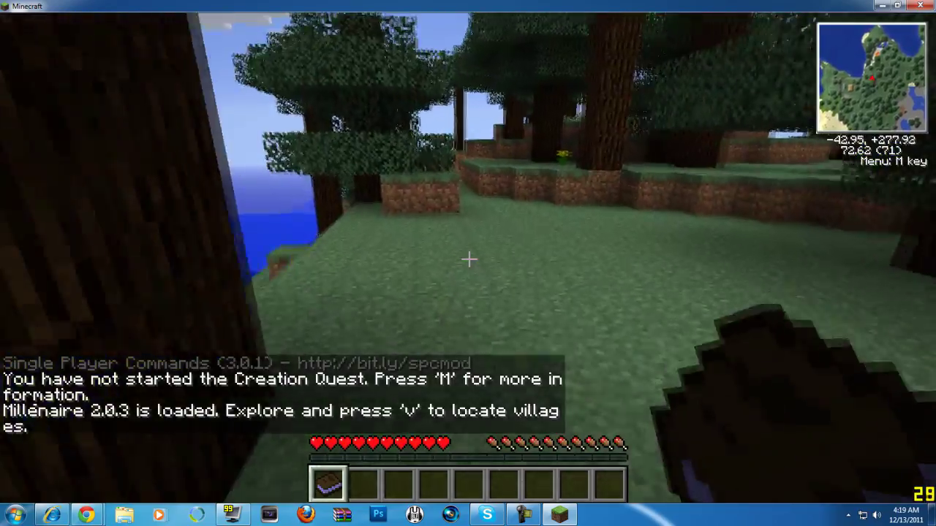
key("w")
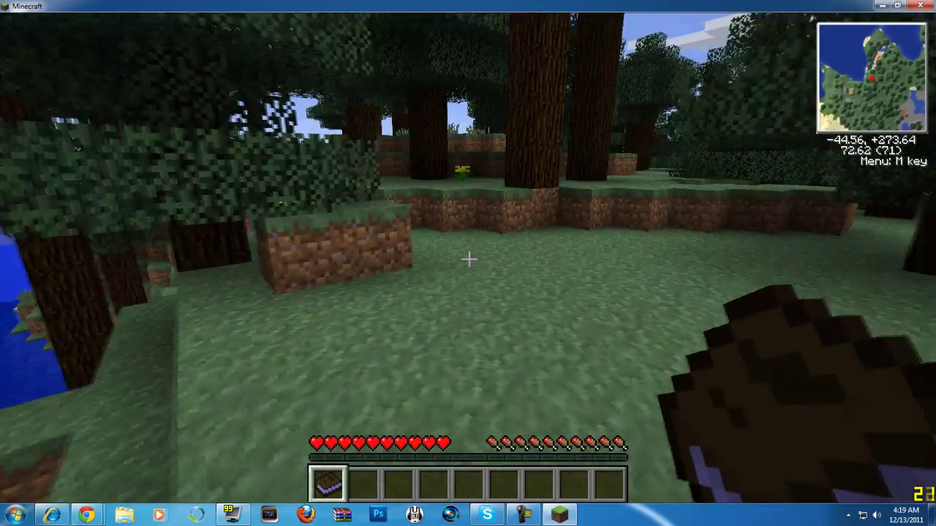
key("w")
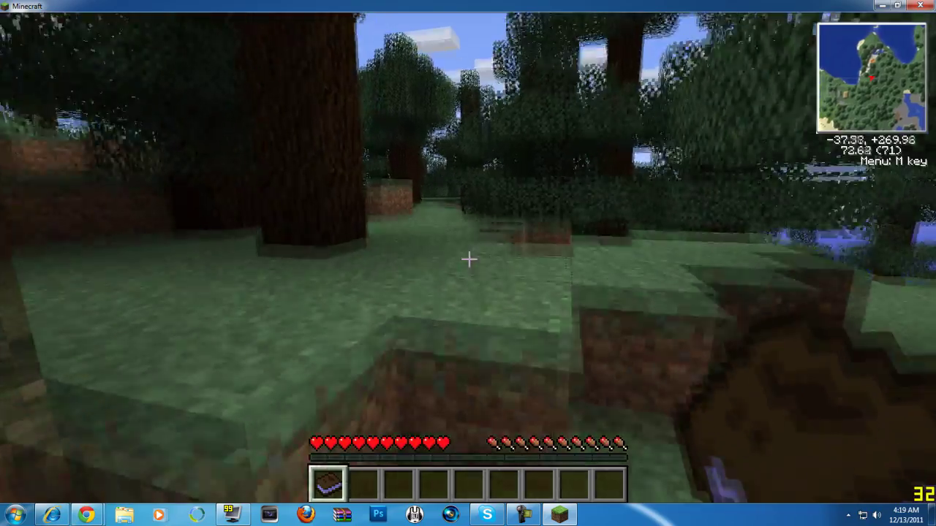
key("w")
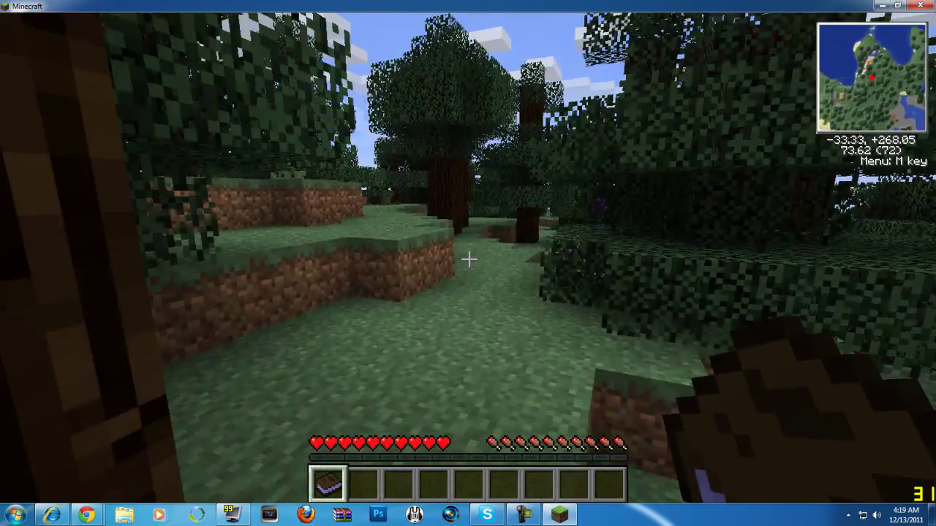
key("w")
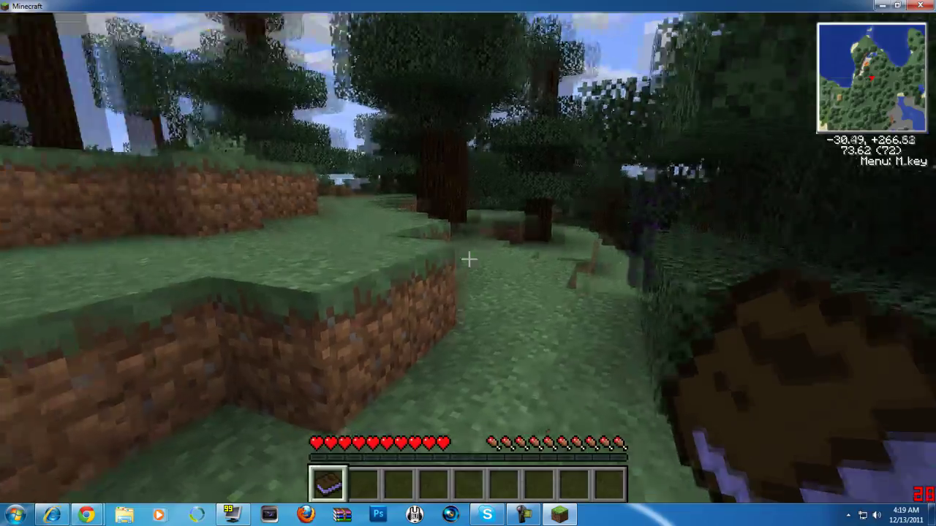
key("w")
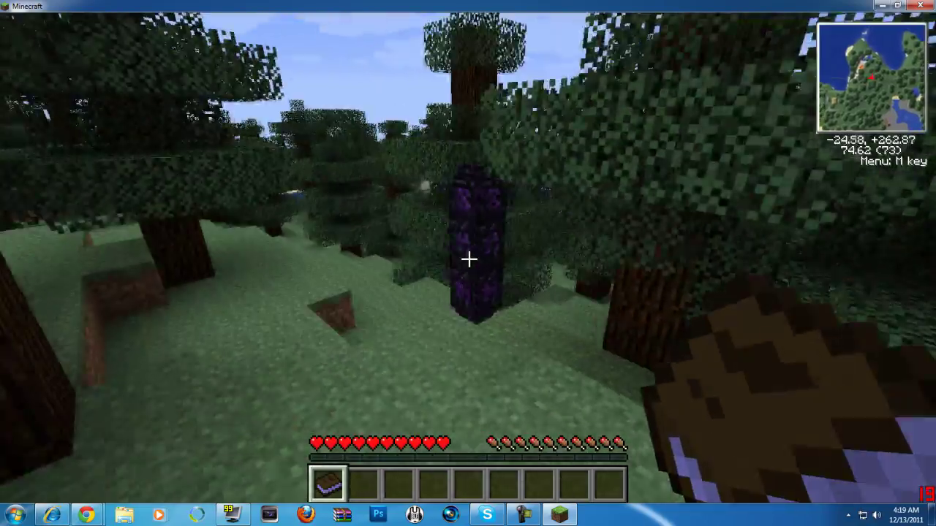
key("w")
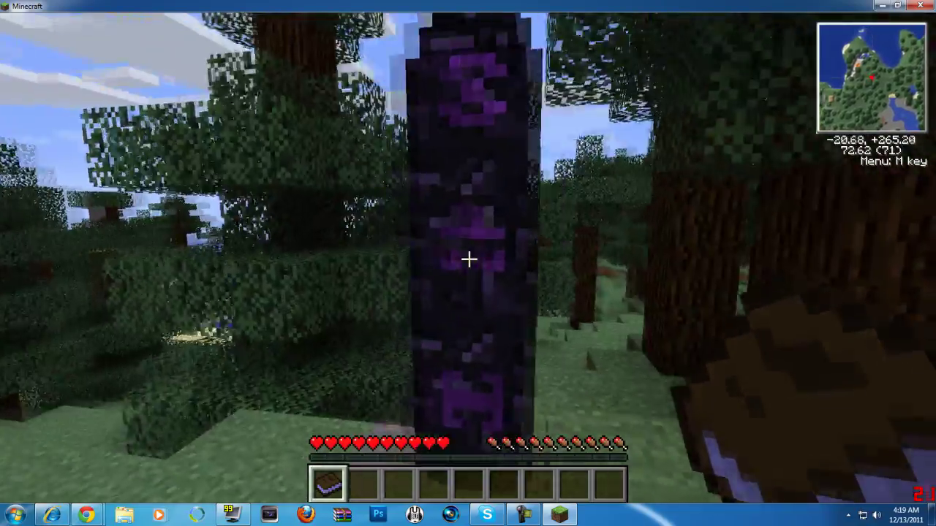
key("w")
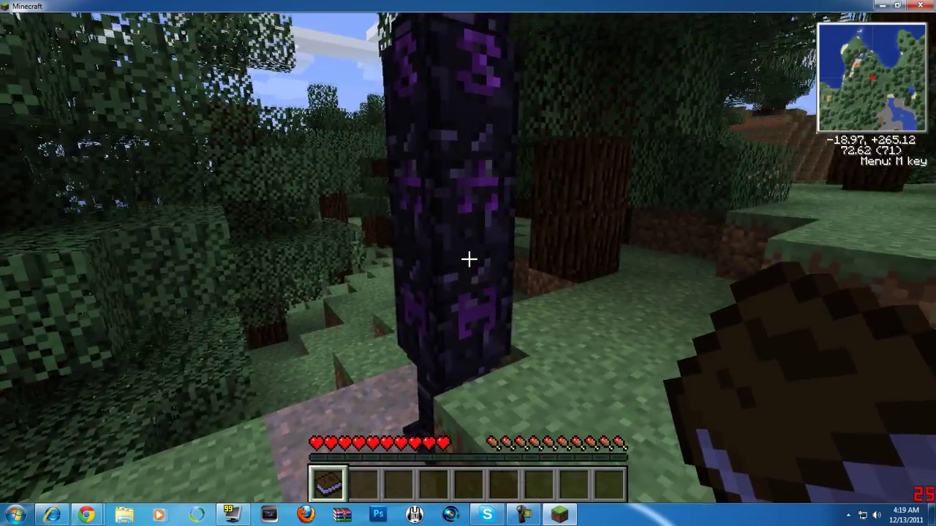
Walk from the pillar toward the water and trees, then pause the game
key("w")
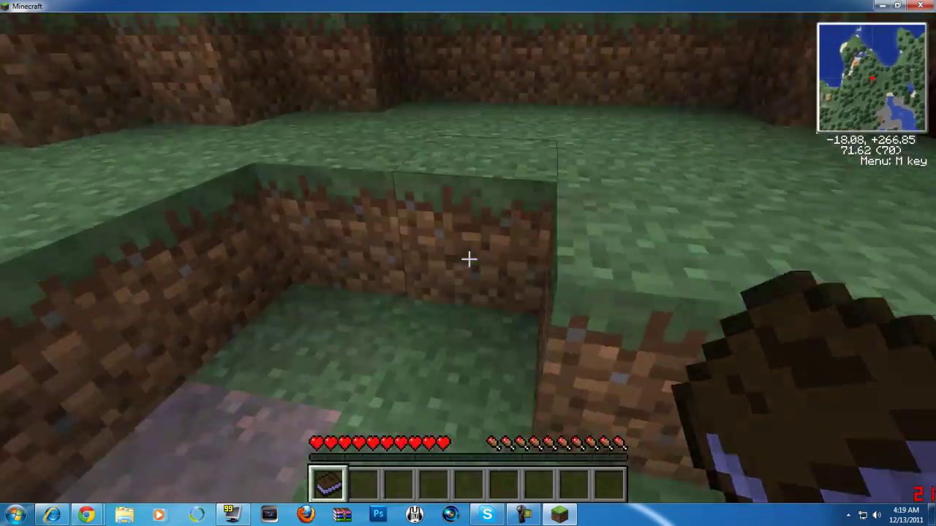
key("w")
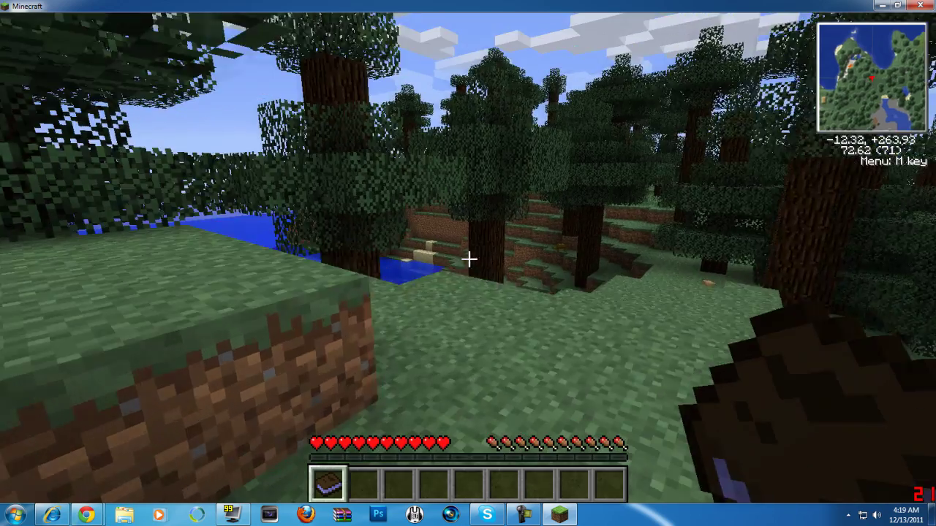
key("w")
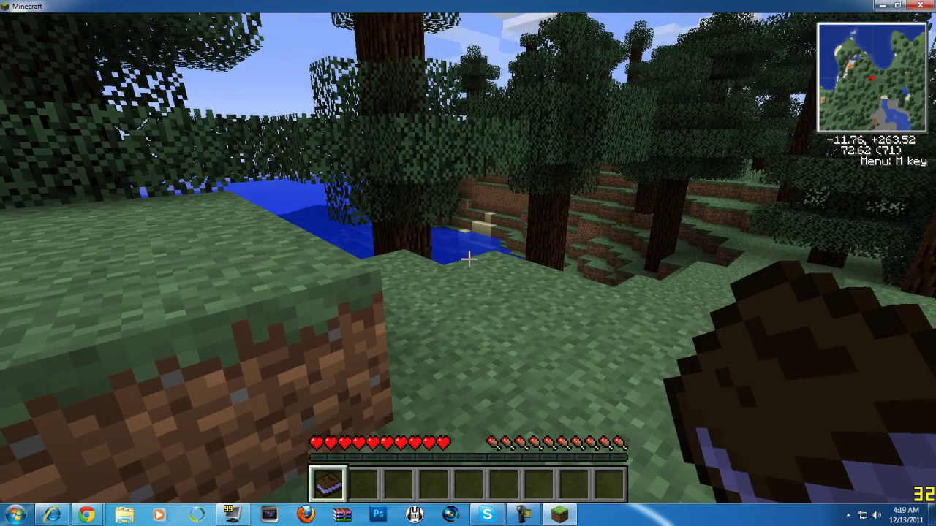
key("w")
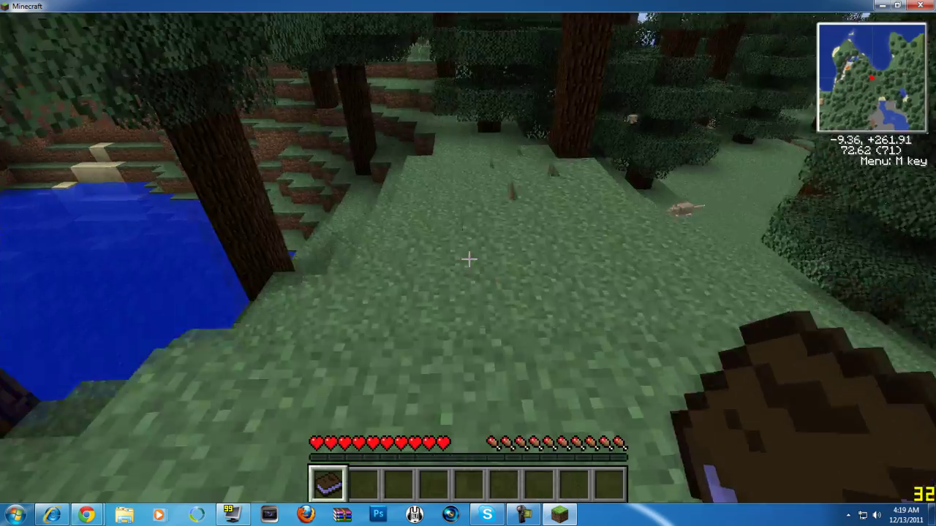
key("w")
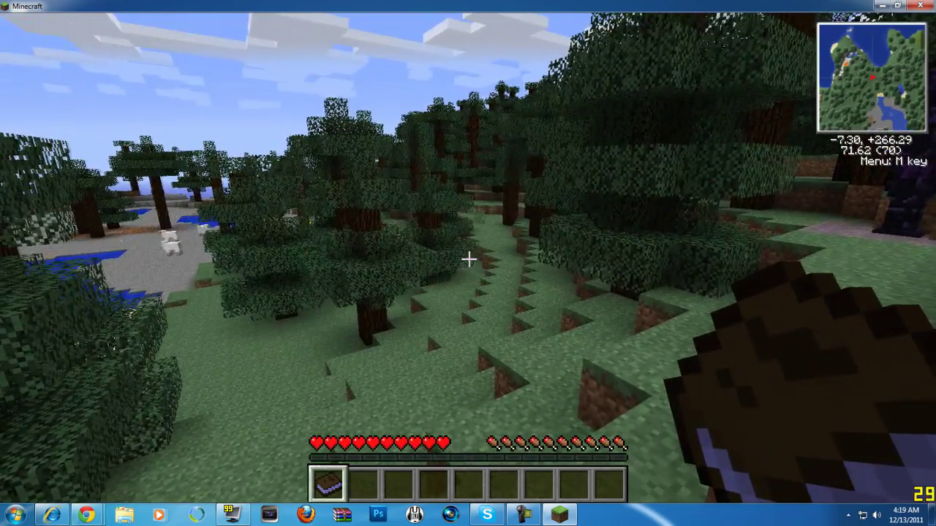
key("Escape")
Save and quit the Minecraft world, then launch Vegas Pro with an empty project
left_click(458, 336)
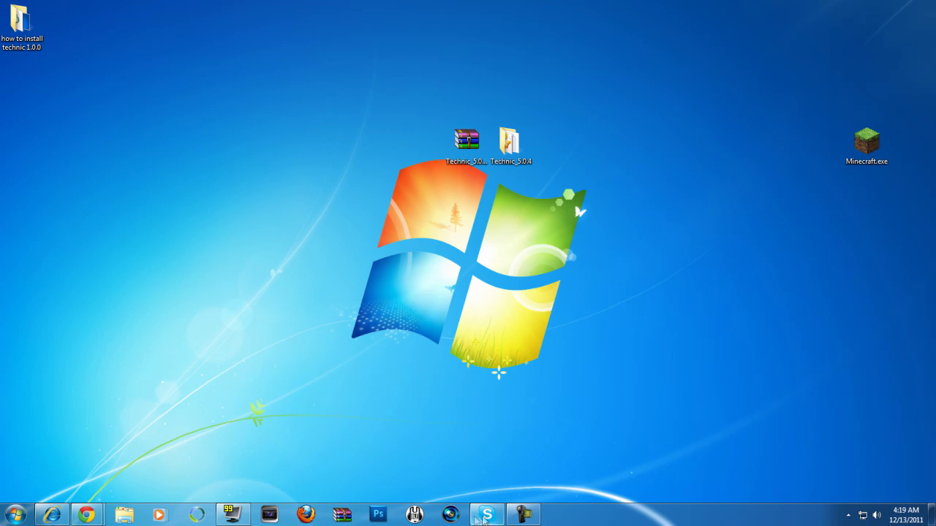
left_click(450, 517)
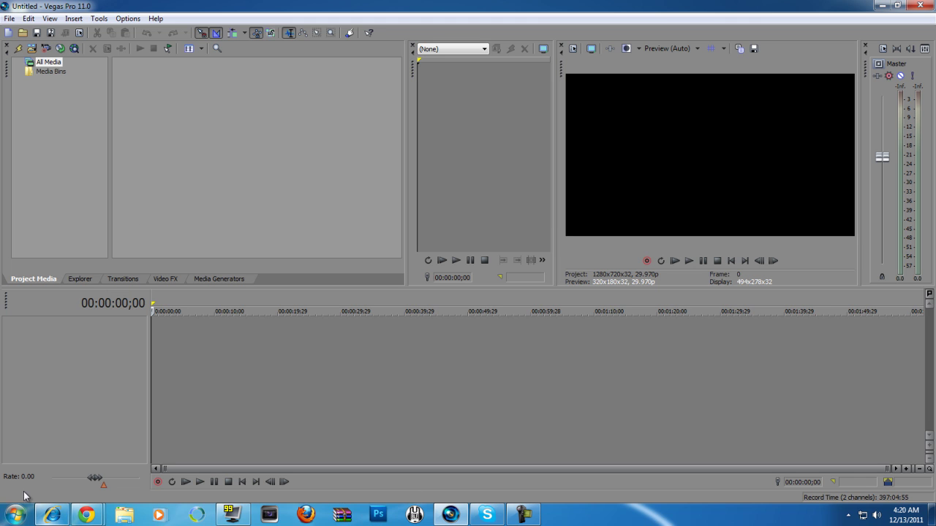
left_click(15, 515)
left_click(179, 146)
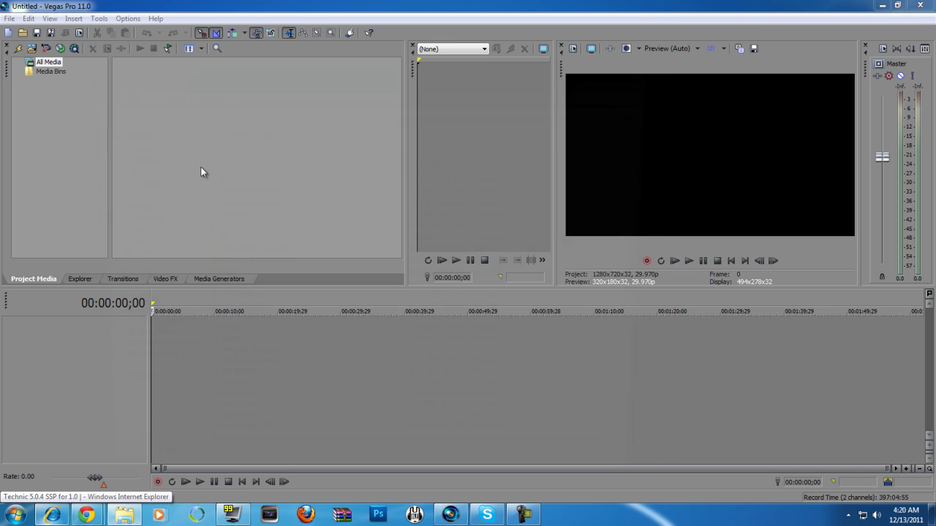
left_click(124, 256)
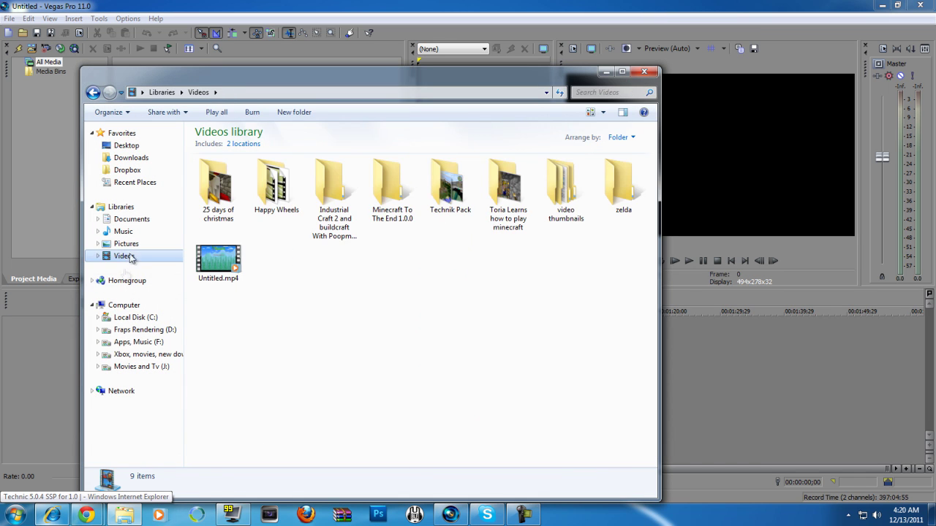
left_click(146, 329)
left_click_drag(234, 71, 430, 55)
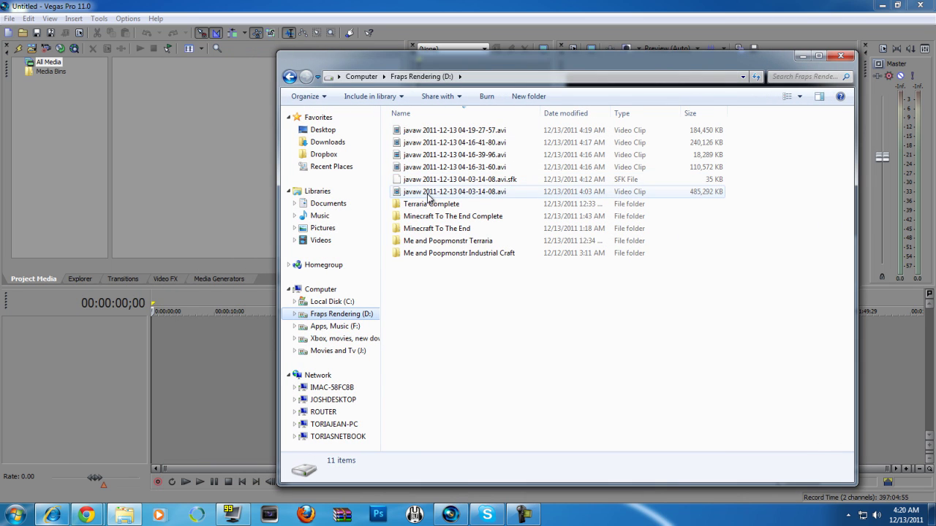
left_click_drag(429, 195, 200, 182)
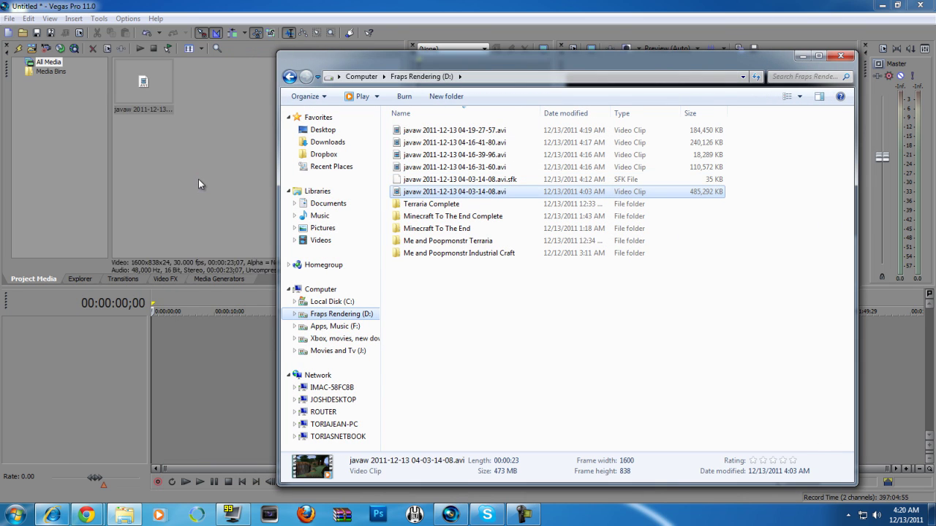
Place the Fraps clip at the start of the timeline as video and audio tracks
left_click(156, 101)
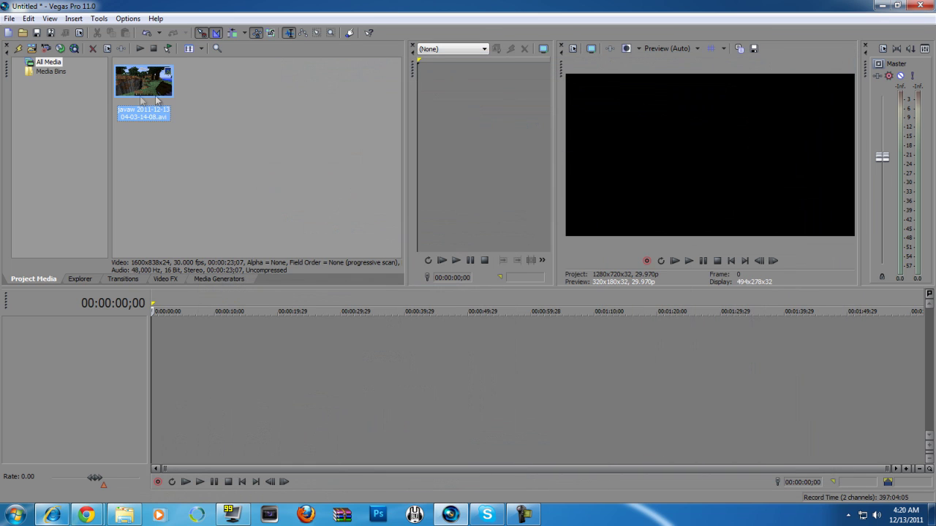
left_click(198, 98)
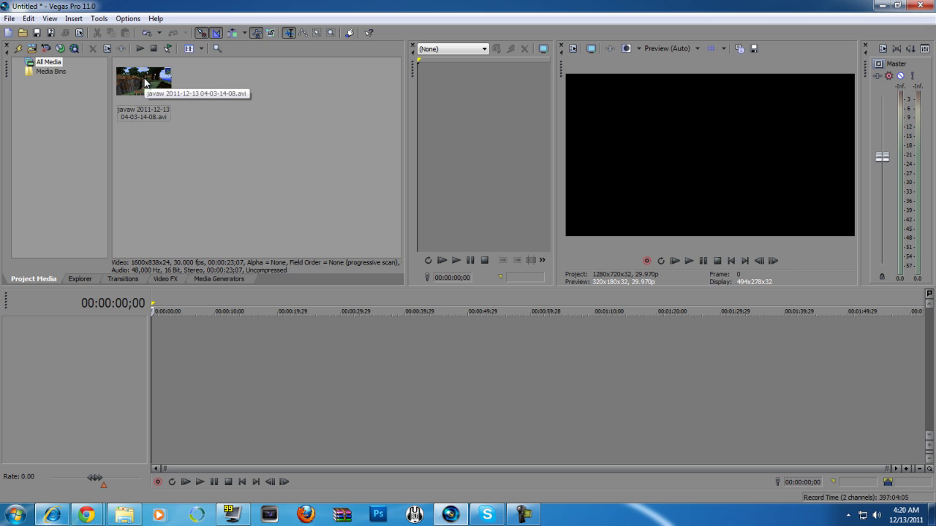
left_click_drag(145, 82, 137, 334)
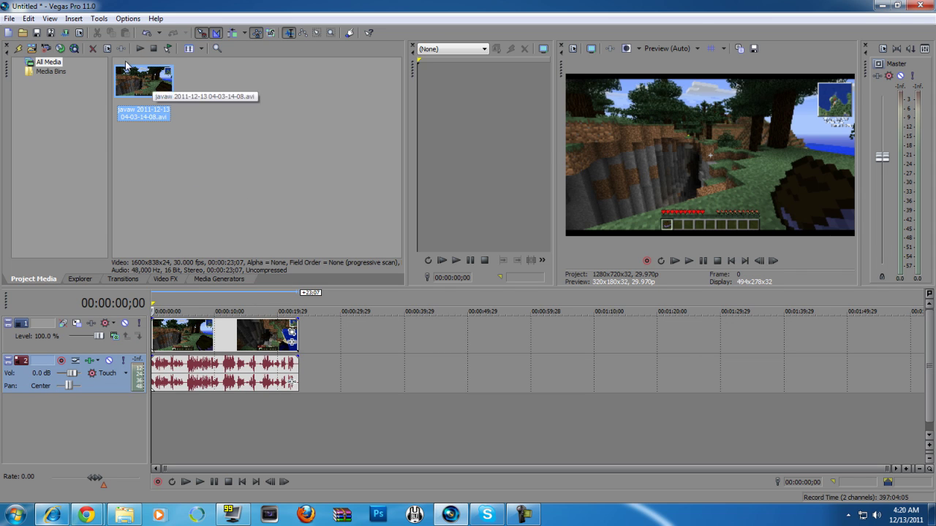
left_click(9, 18)
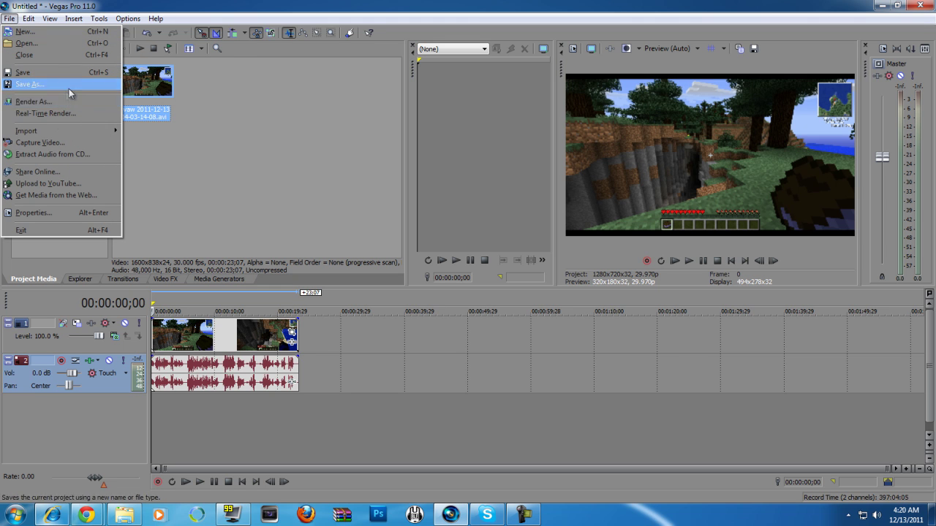
left_click(48, 32)
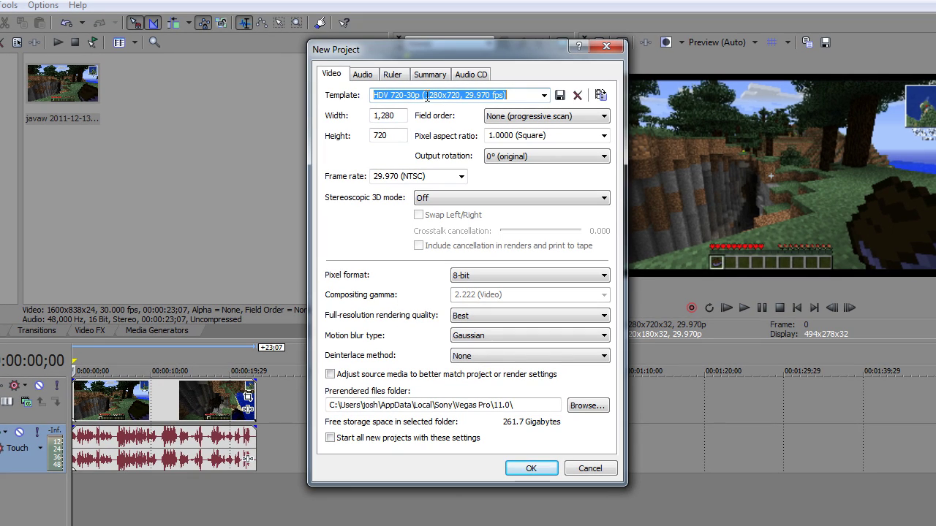
Make HDV 720-30p with Best rendering quality the default for new projects
left_click(544, 96)
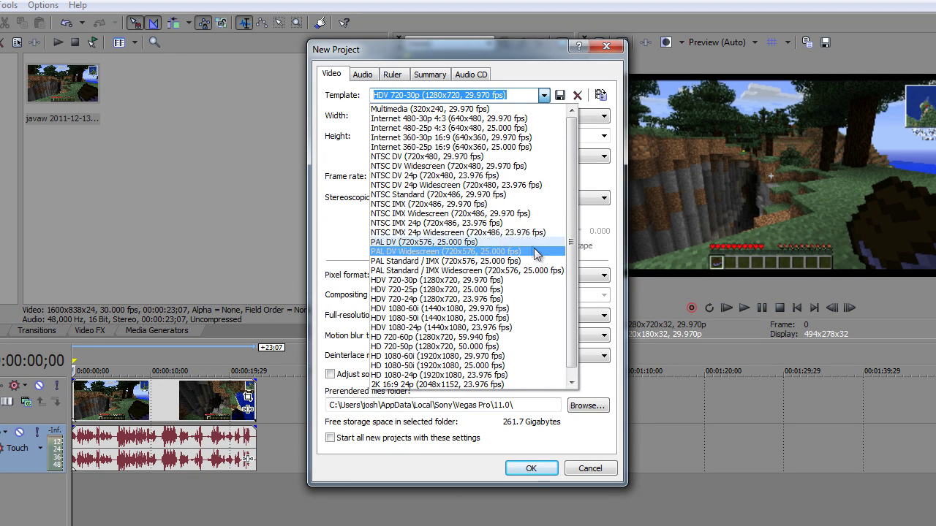
left_click(466, 280)
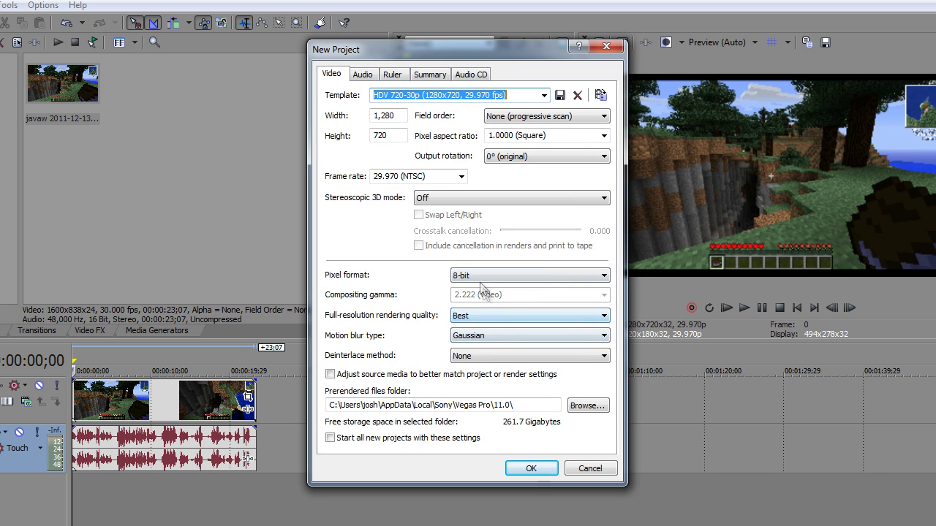
left_click(508, 318)
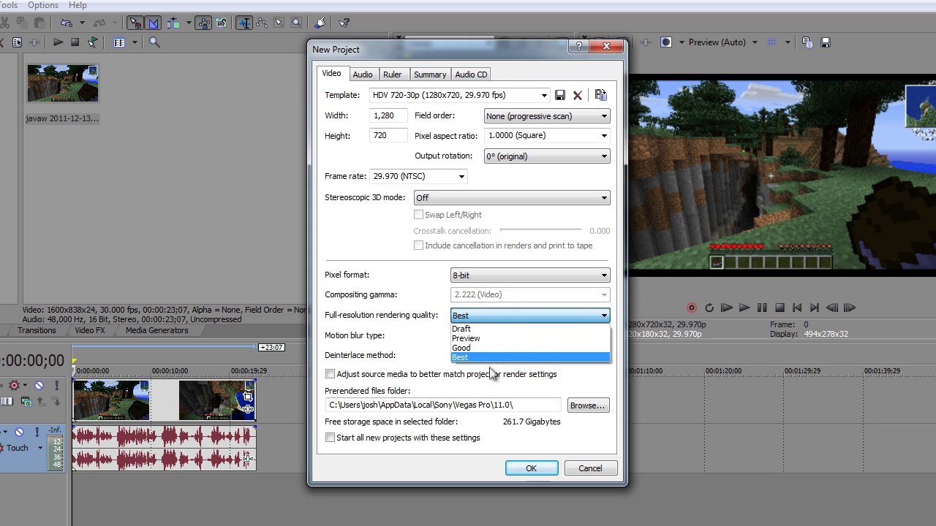
left_click(483, 357)
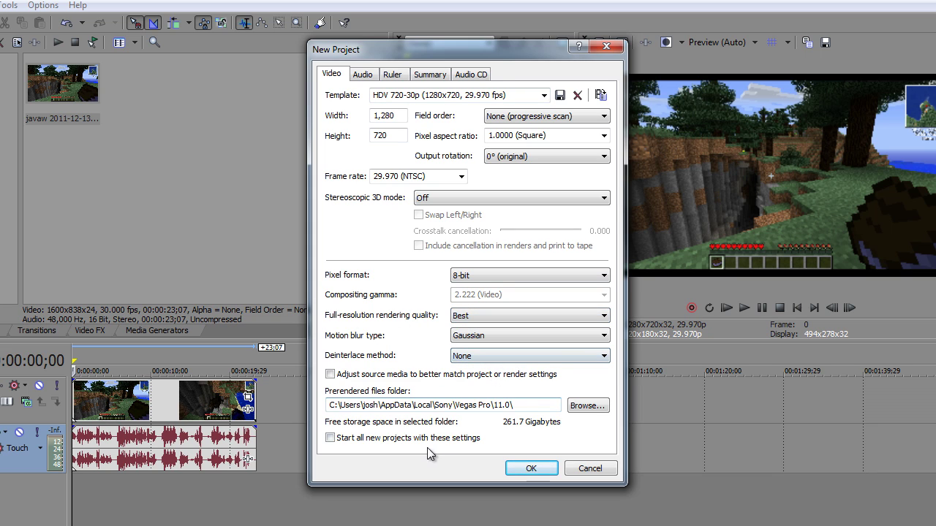
left_click(330, 438)
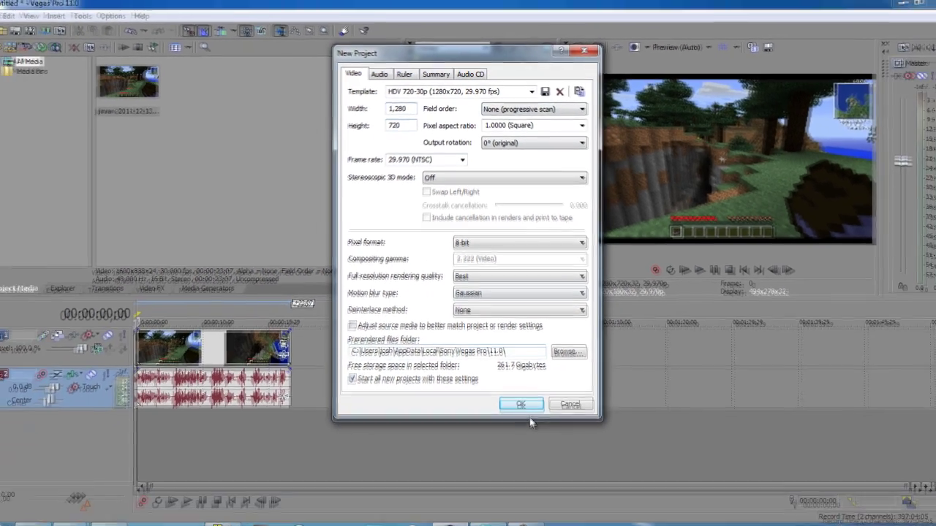
left_click(531, 469)
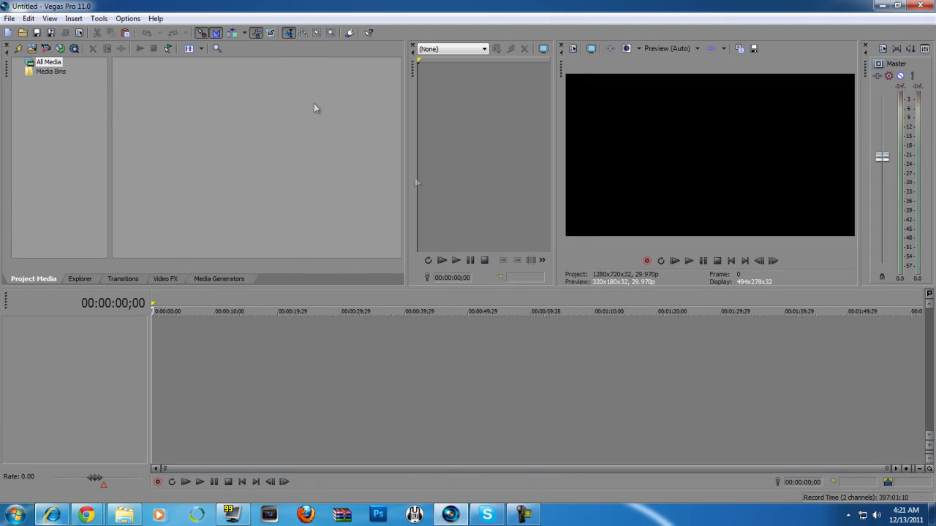
left_click(127, 18)
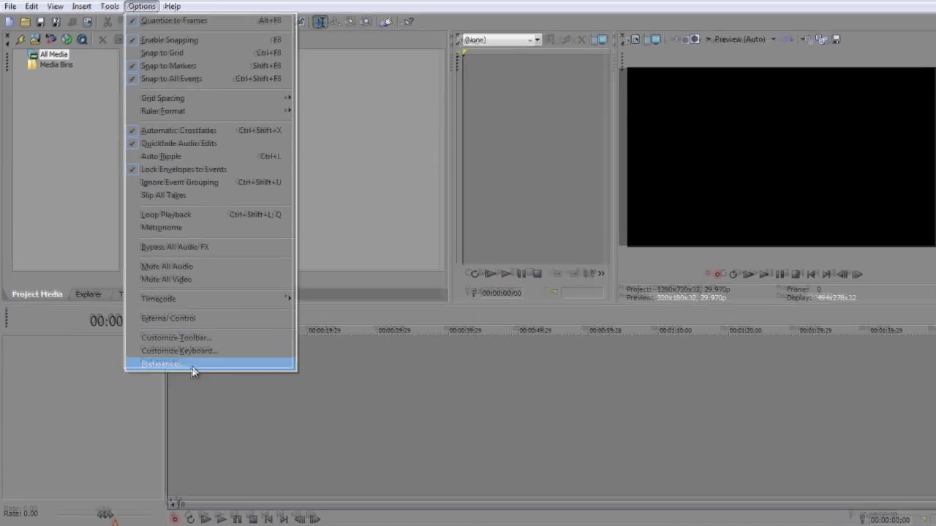
left_click(193, 371)
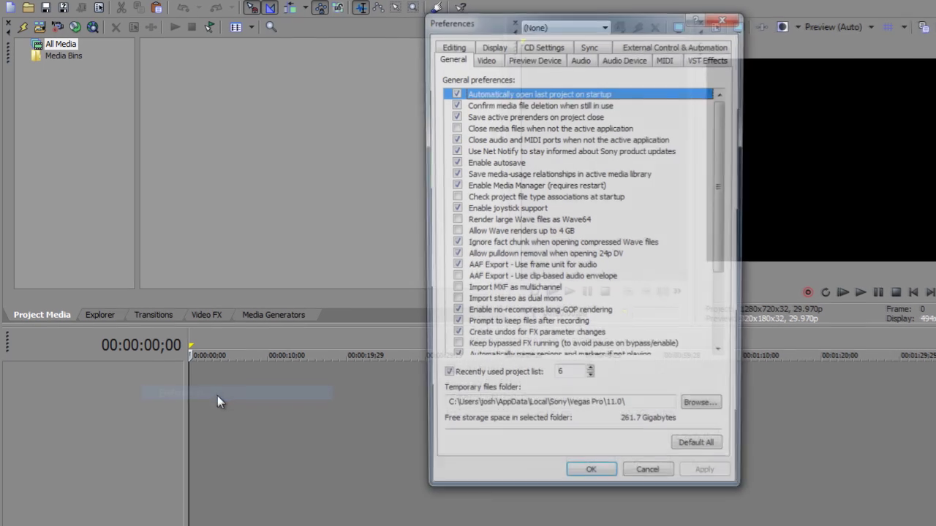
left_click_drag(625, 7, 478, 15)
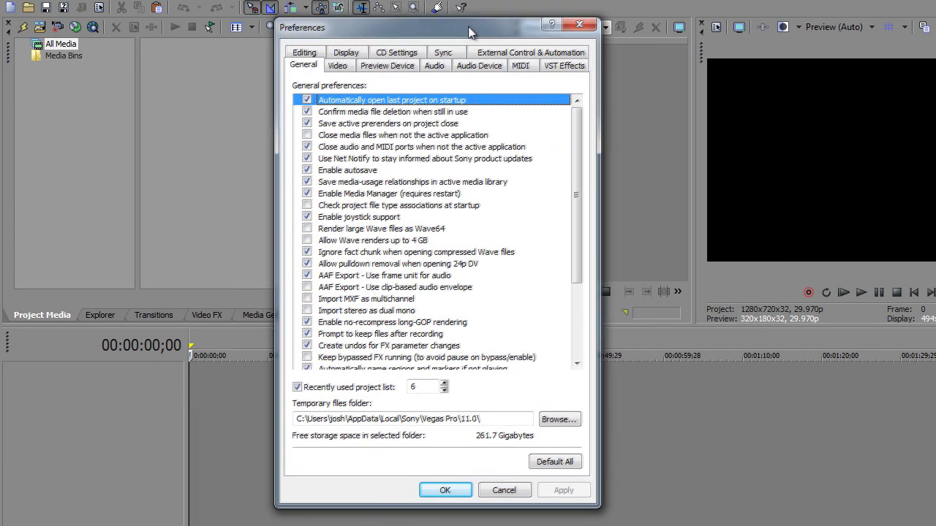
left_click(307, 135)
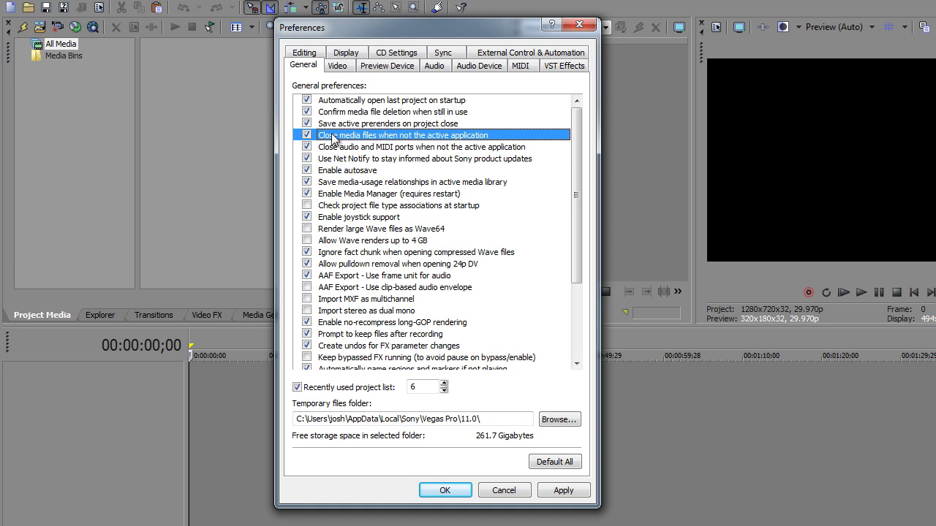
left_click(307, 136)
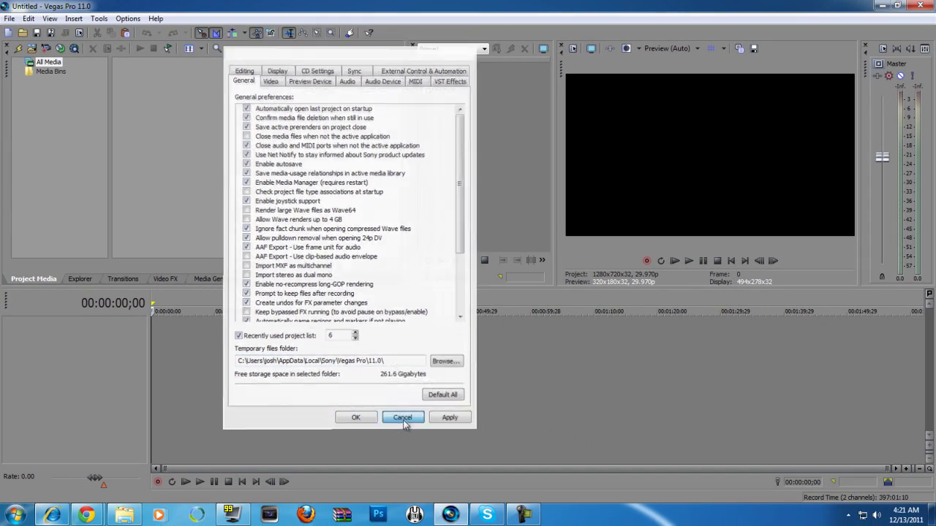
left_click(403, 419)
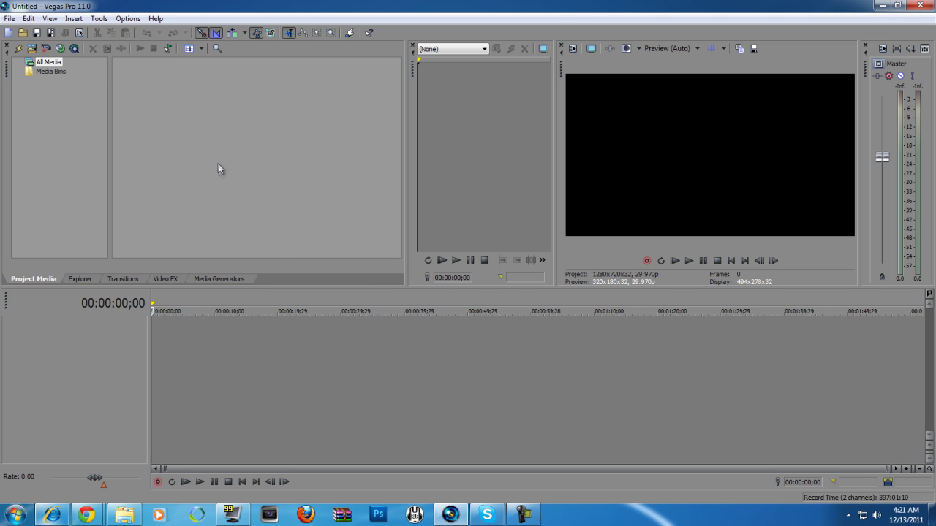
Re-import the Fraps clip into Project Media and lay it on the timeline
left_click(124, 514)
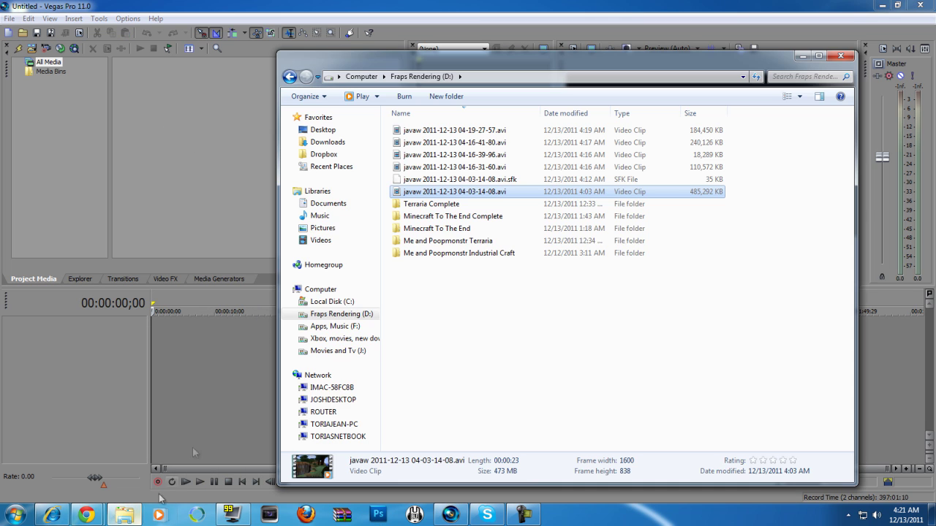
left_click_drag(443, 195, 269, 166)
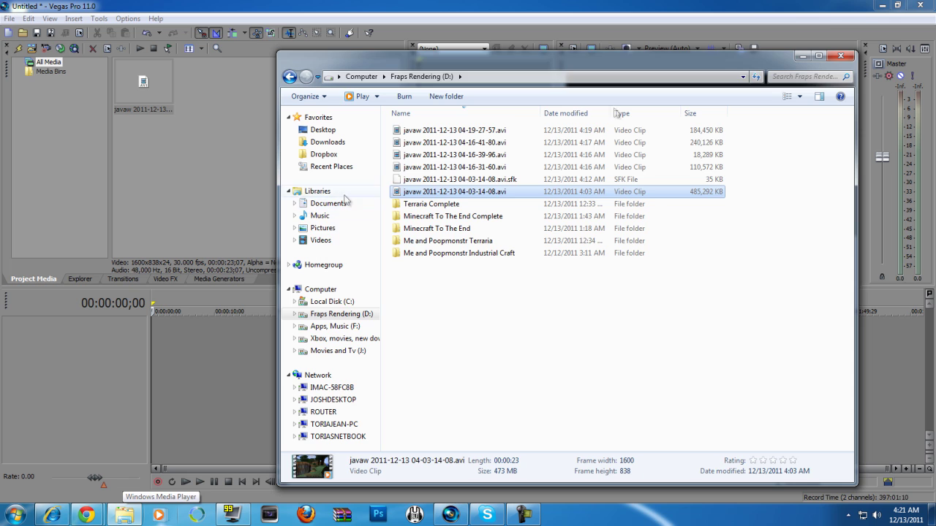
left_click(809, 54)
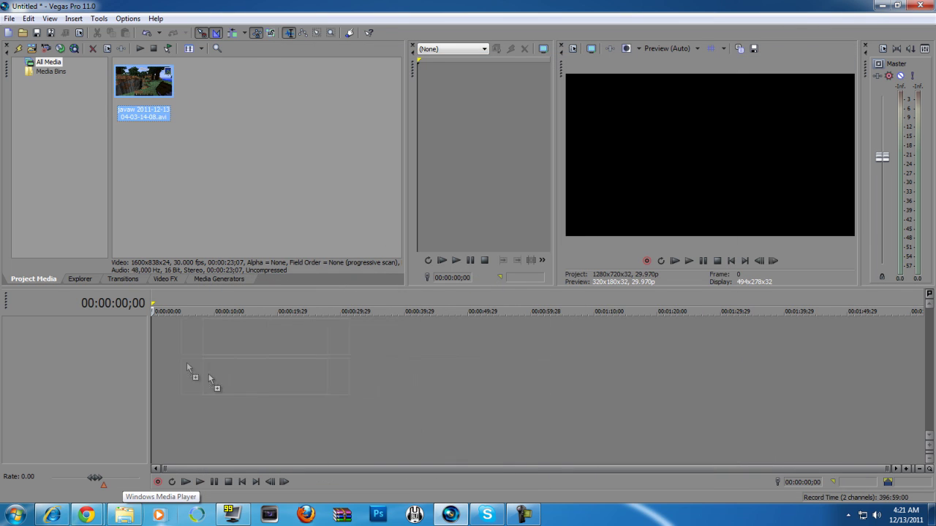
left_click_drag(143, 80, 212, 384)
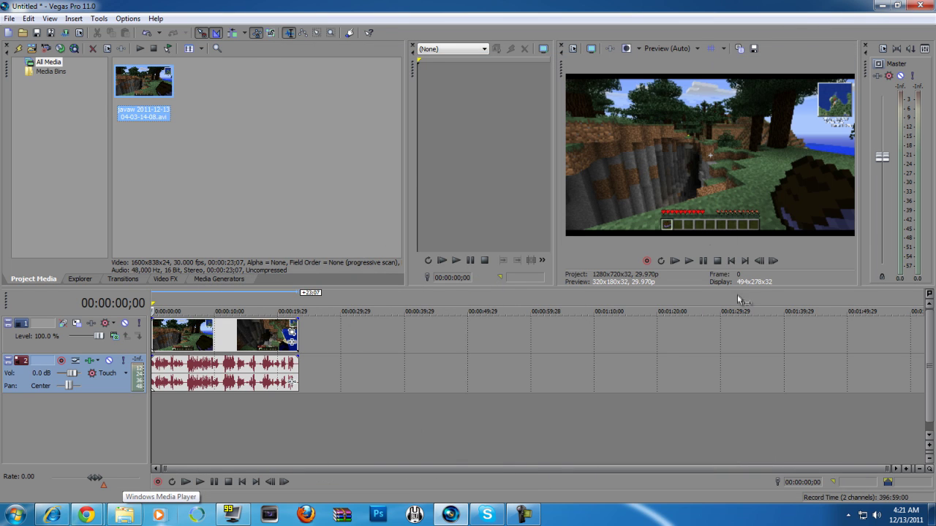
Switch off Maintain Aspect Ratio on the clip's timeline event
left_click(216, 342)
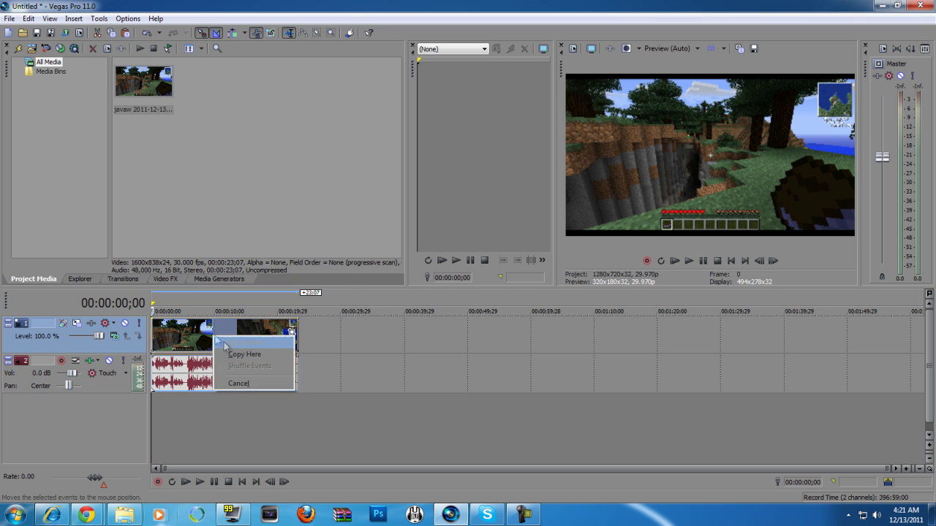
right_click(192, 337)
mouse_move(218, 242)
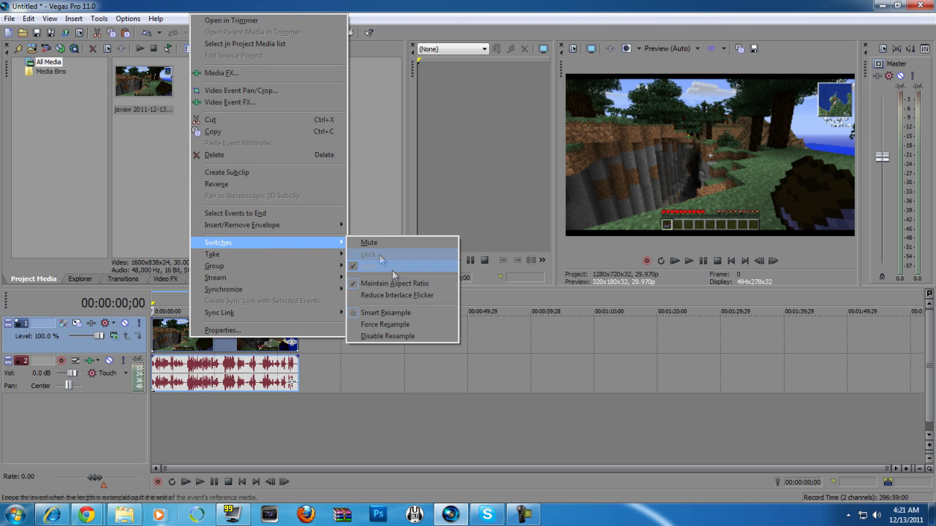
left_click(395, 280)
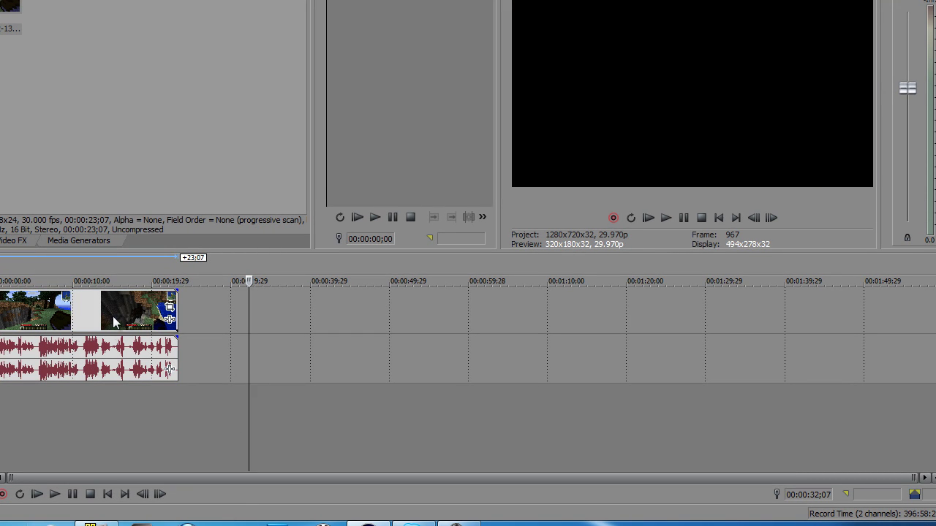
Add Sony Levels to the clip's Event FX with gamma set to 1.5
left_click(147, 313)
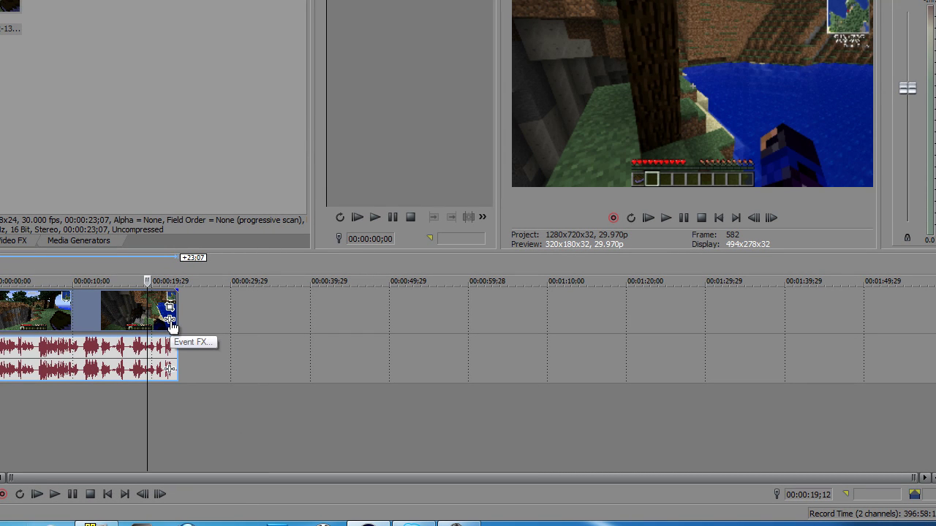
left_click(169, 320)
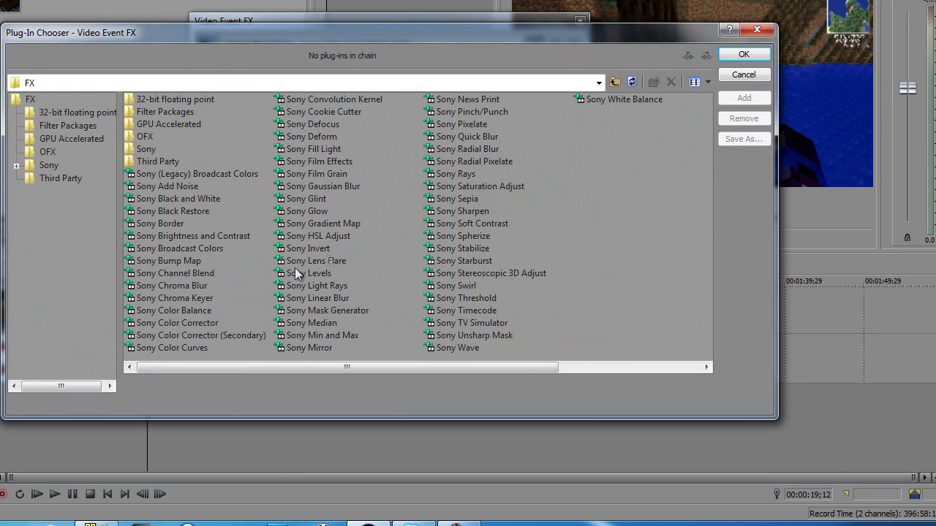
double_click(307, 272)
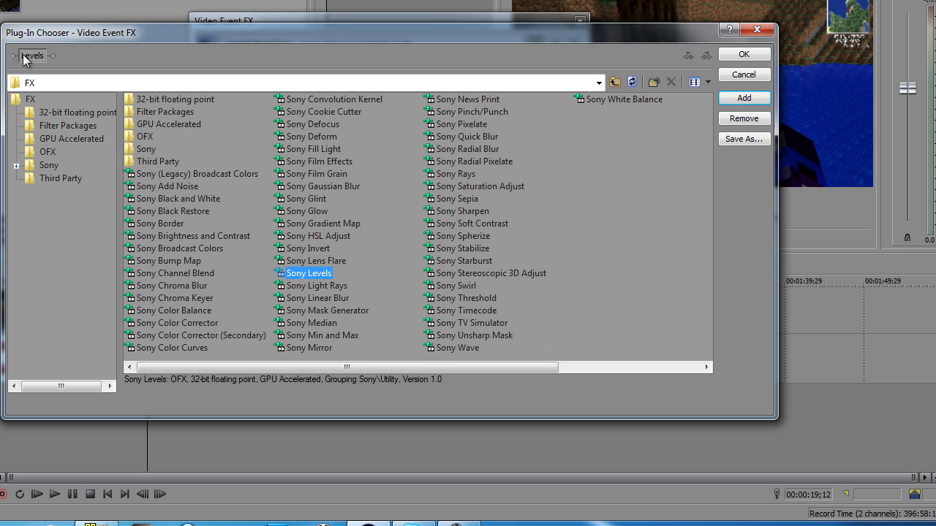
left_click(742, 55)
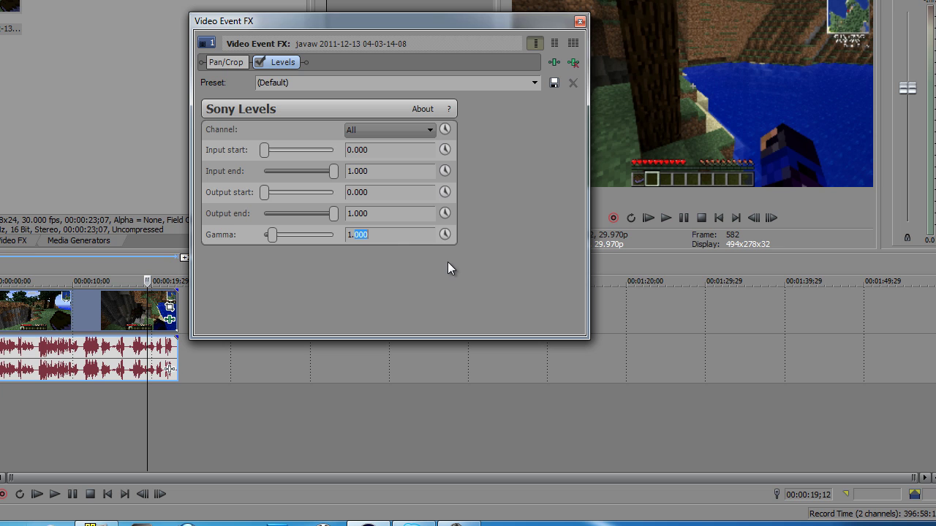
type("5000")
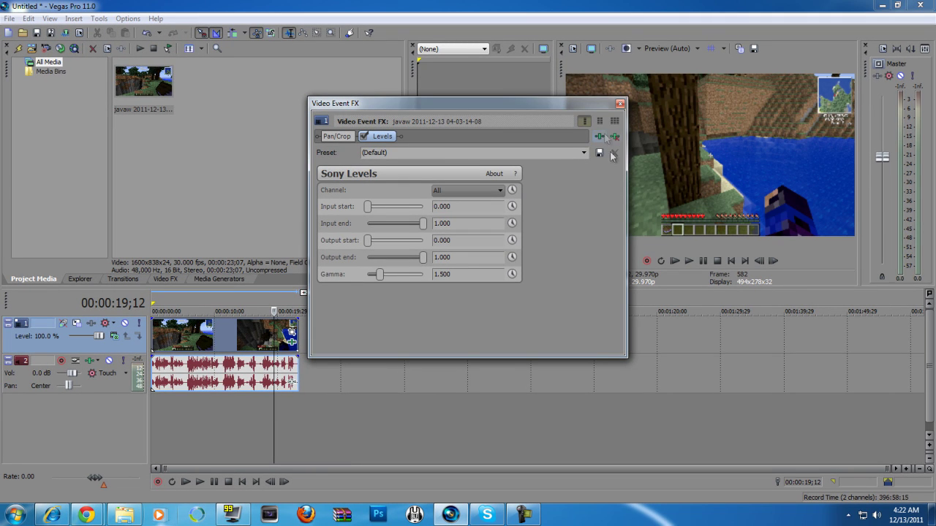
left_click(621, 103)
Add two more copies of the clip after the first on the timeline
left_click(318, 401)
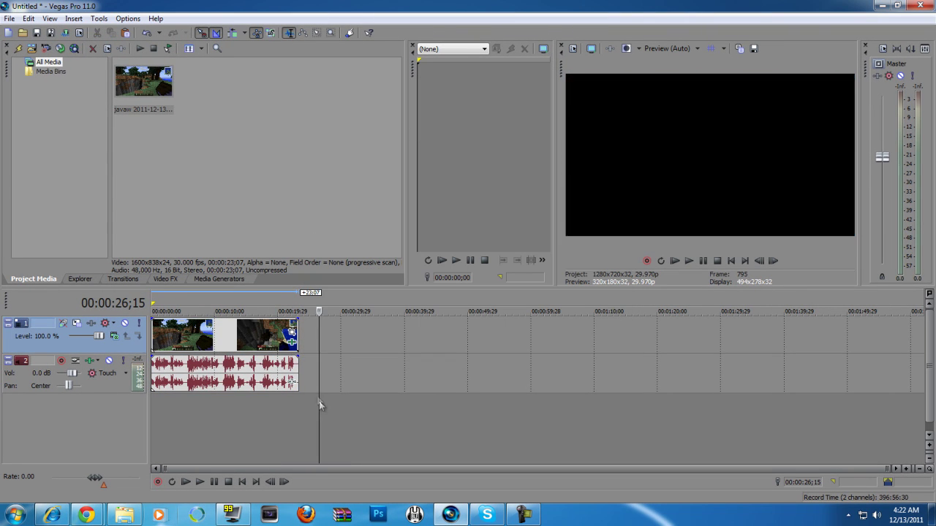
left_click_drag(127, 69, 576, 393)
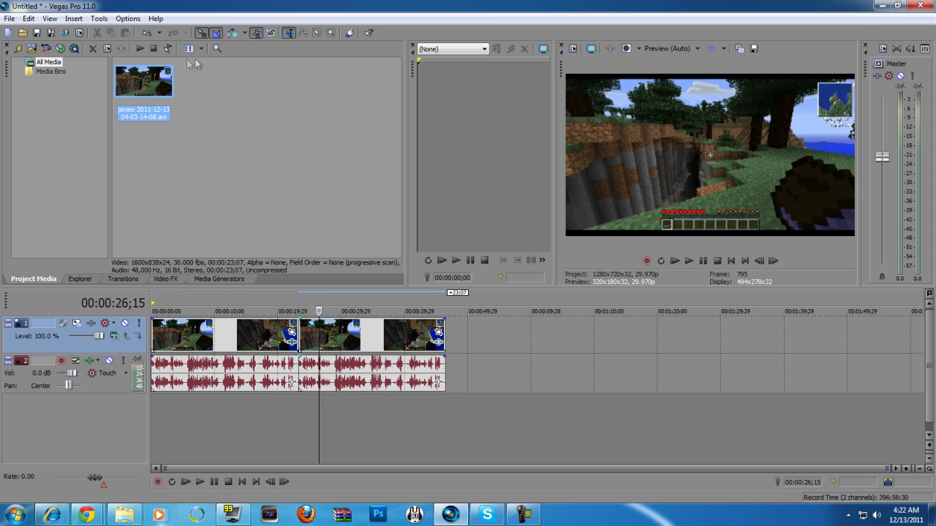
left_click_drag(576, 393, 468, 359)
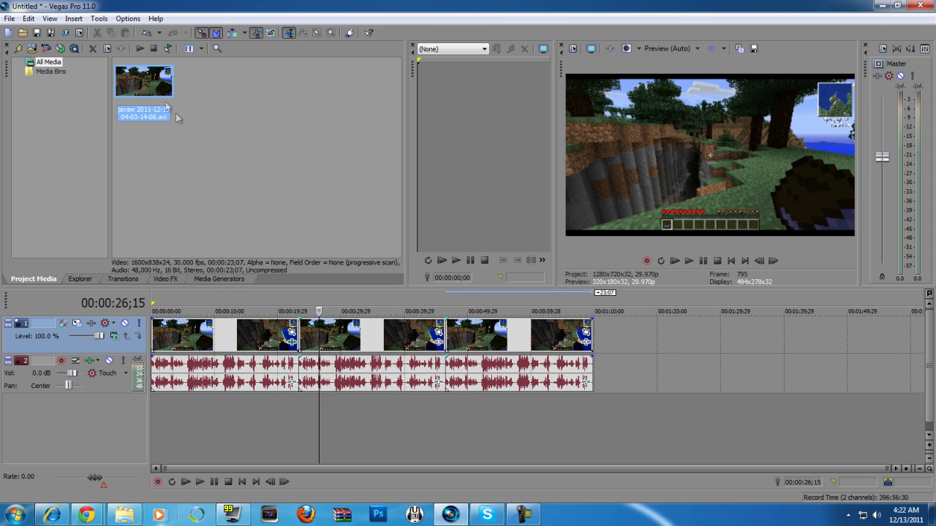
left_click(207, 352)
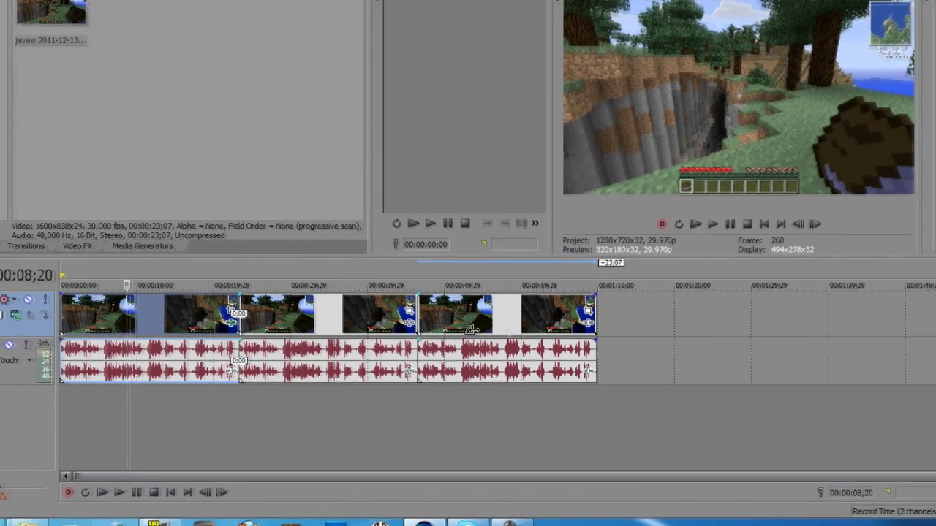
left_click(318, 322)
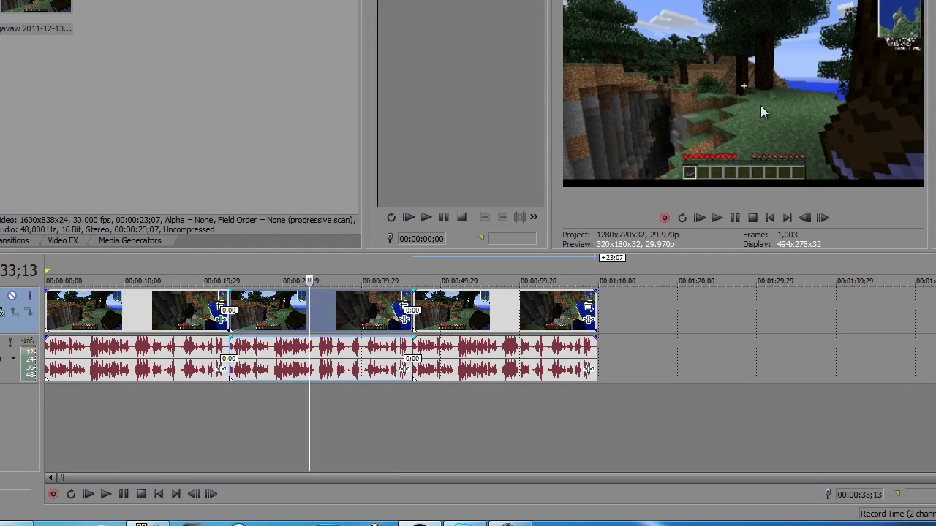
Paste the first event's attributes onto the later copies and mark an eight-second loop region
left_click(125, 303)
right_click(125, 303)
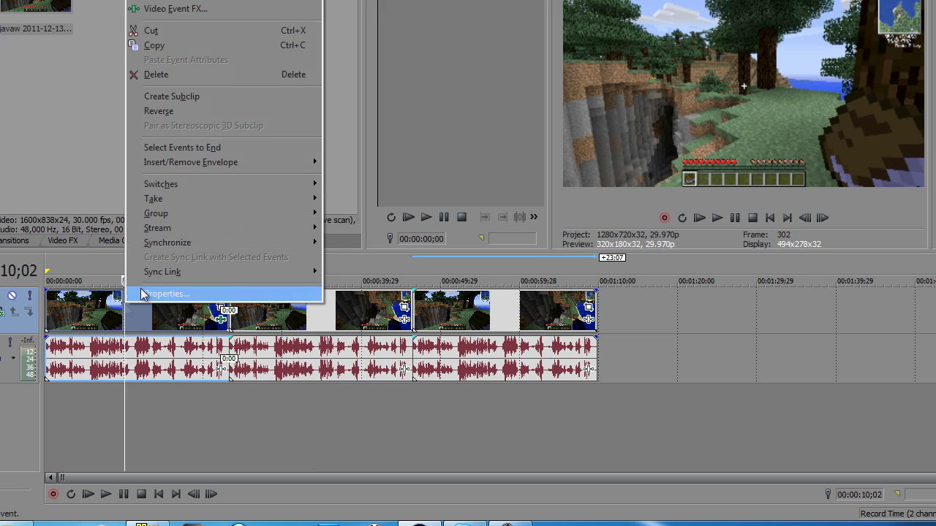
left_click(198, 45)
left_click(324, 303)
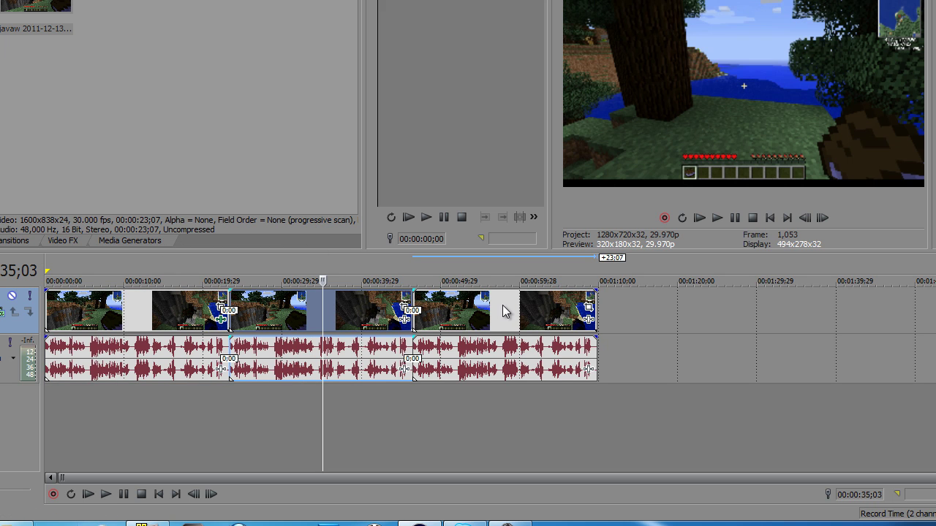
left_click(502, 305, "ctrl")
right_click(505, 306)
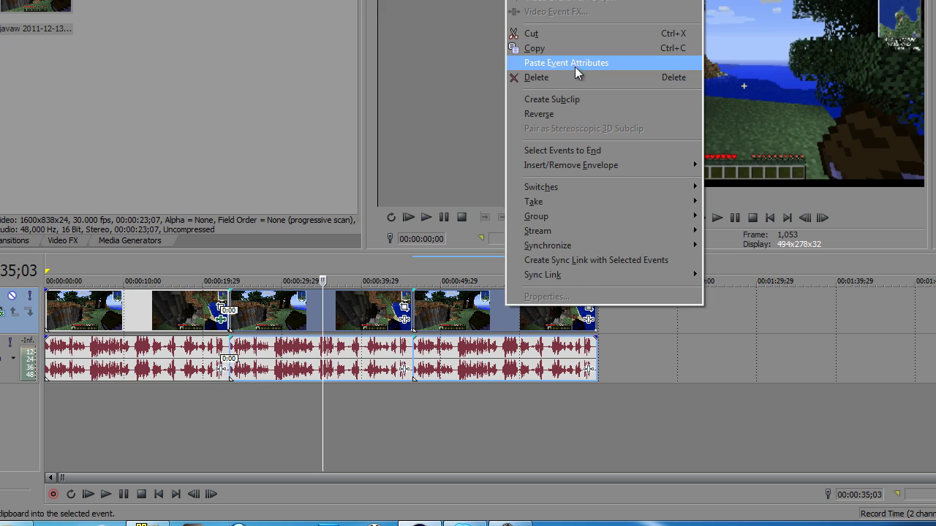
left_click(574, 65)
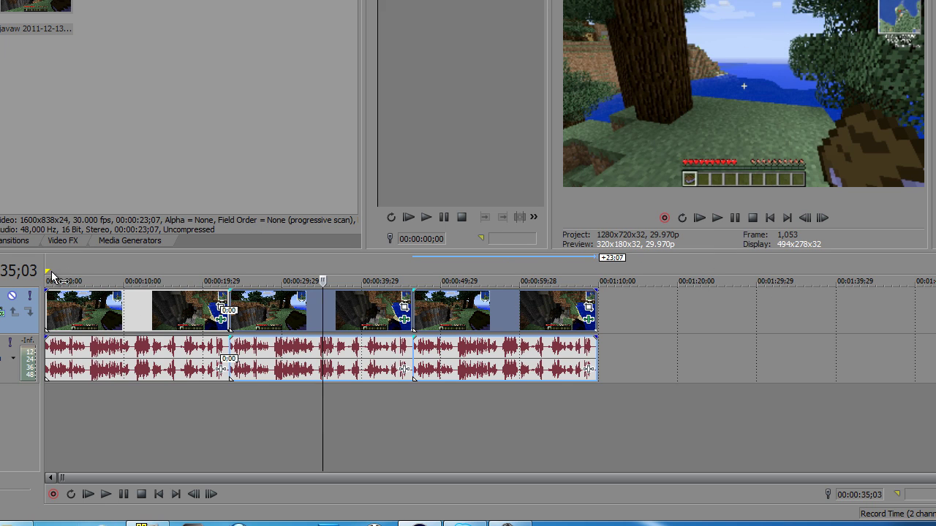
mouse_move(53, 277)
left_mouse_down()
mouse_move(103, 278)
mouse_move(78, 278)
left_mouse_up()
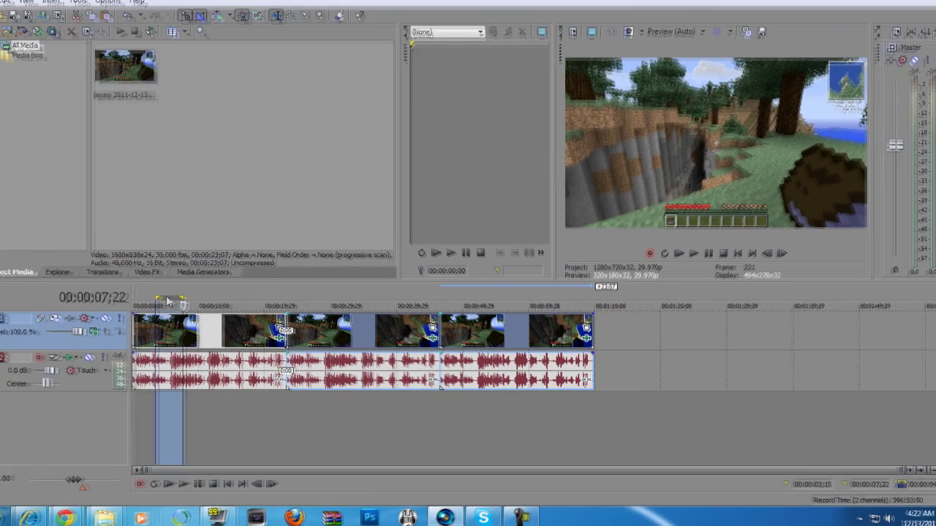
left_click_drag(71, 281, 127, 281)
Render the marked region as test.mp4 using the MainConcept AVC Internet HD 720p template
left_click(10, 19)
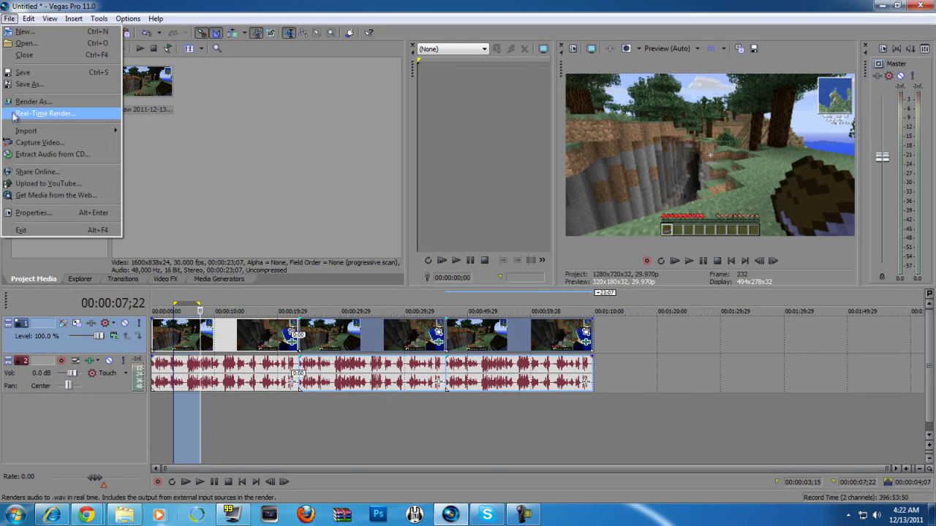
left_click(33, 101)
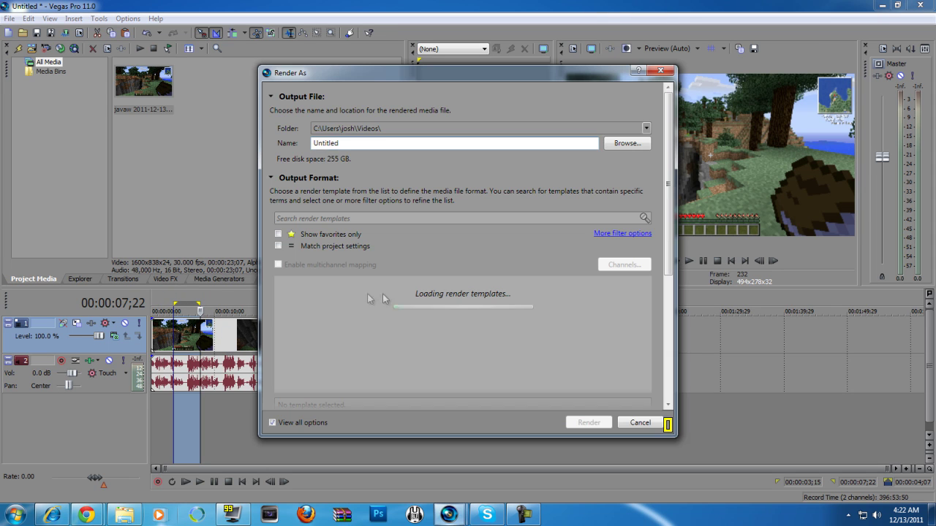
double_click(321, 148)
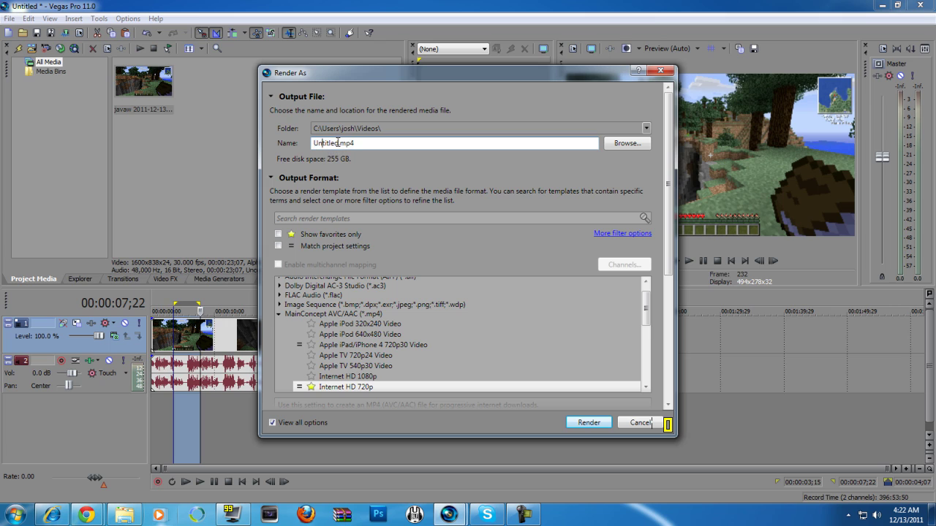
type("test")
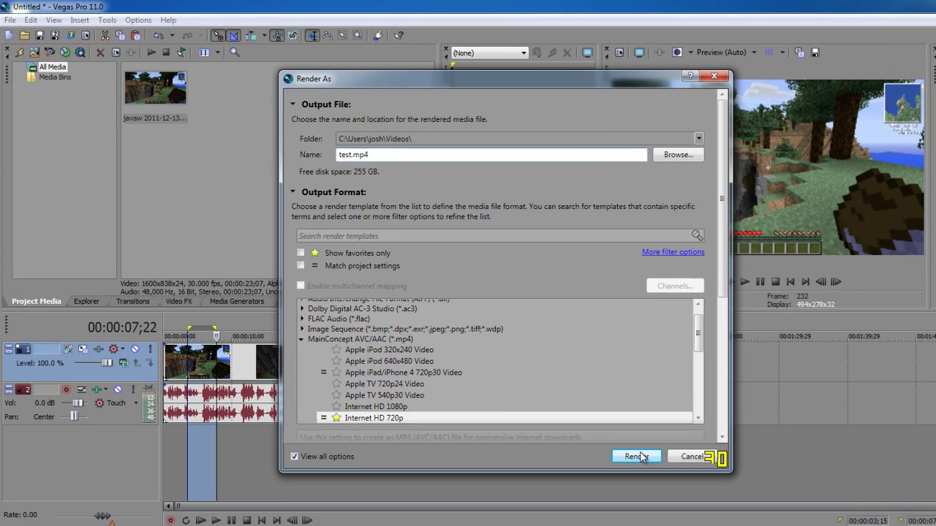
left_click(598, 423)
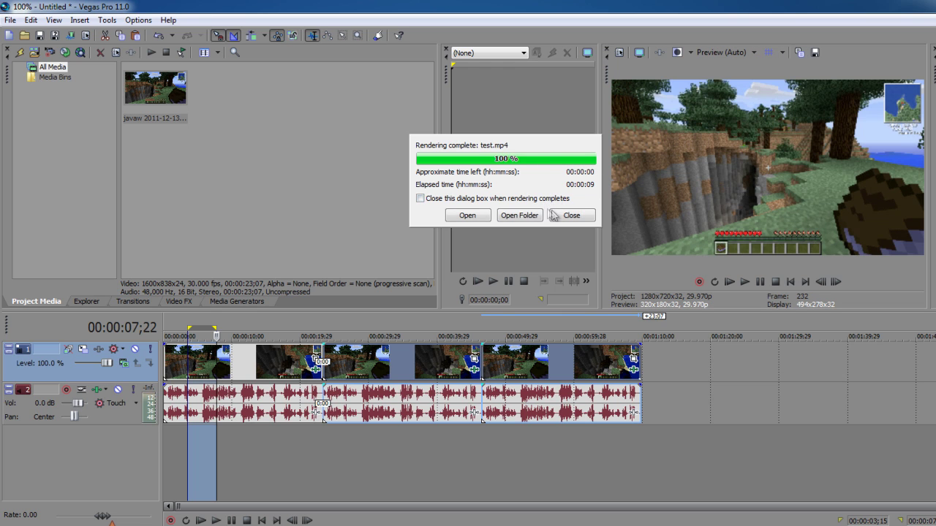
Dismiss the render-complete notice and bring up the Video preferences
left_click(561, 215)
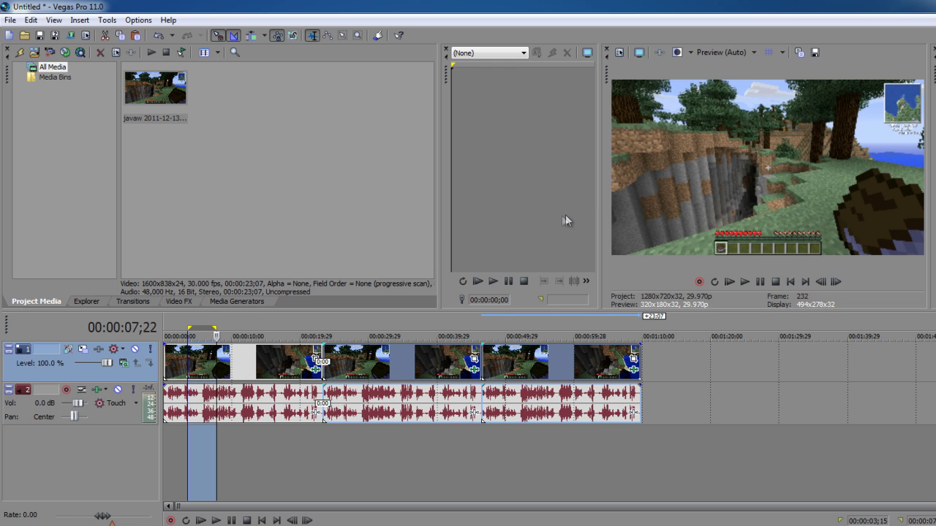
left_click(138, 20)
left_click(168, 369)
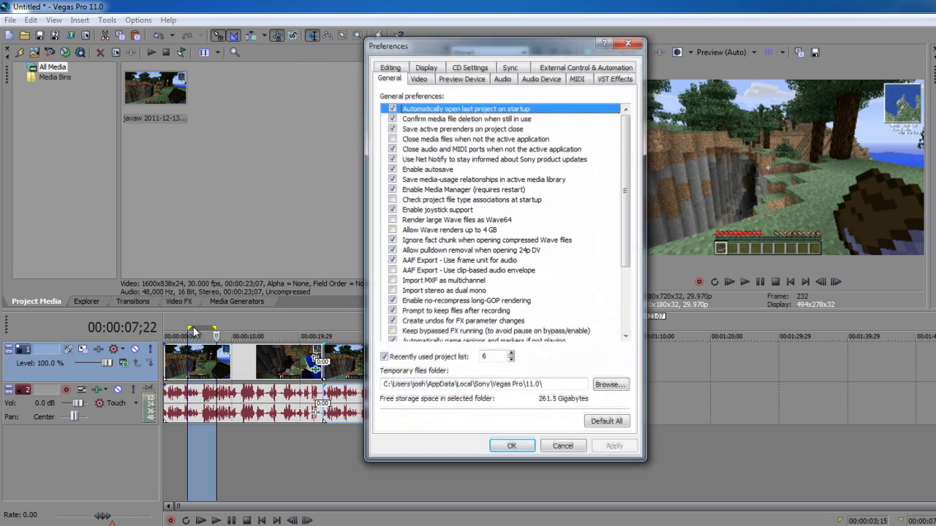
left_click(418, 78)
left_click_drag(471, 62, 473, 108)
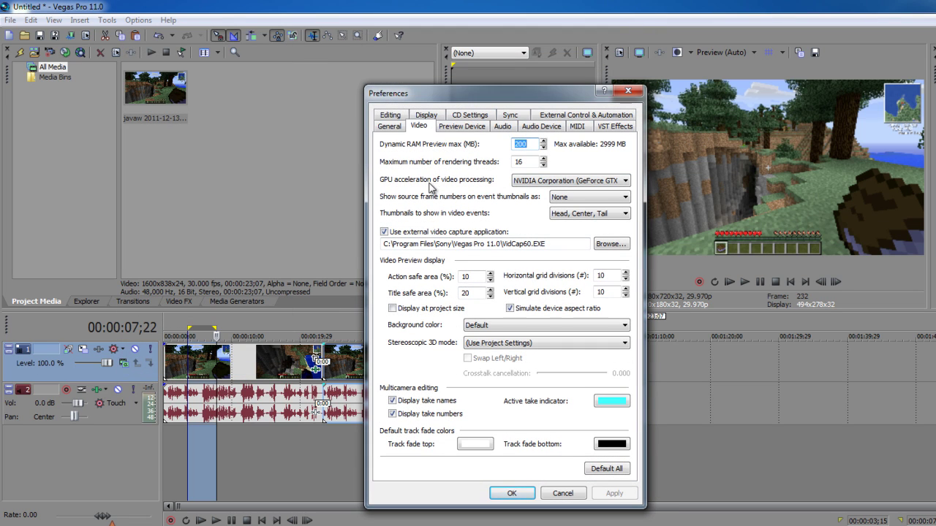
Confirm GPU acceleration stays on the NVIDIA GeForce GTX 470, then cancel Preferences
left_click(577, 181)
left_click(577, 199)
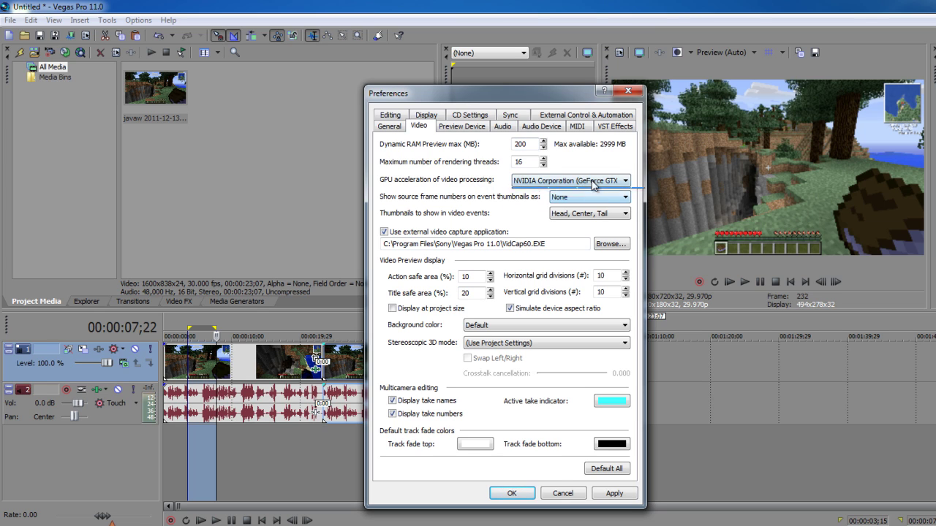
left_click(606, 181)
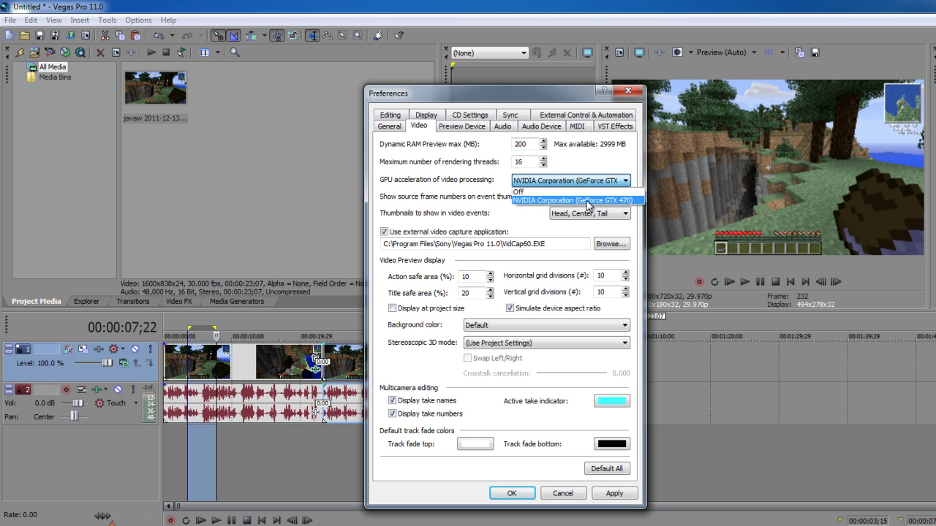
left_click(587, 201)
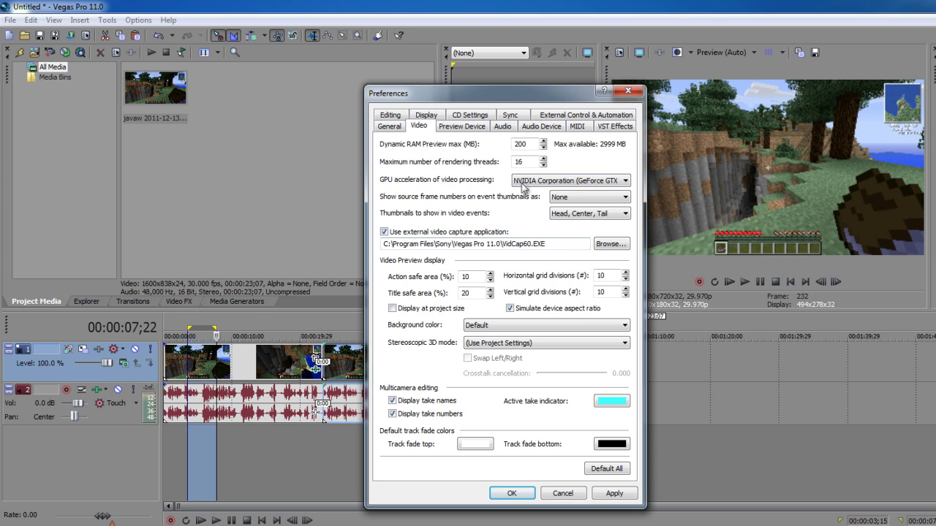
left_click(584, 182)
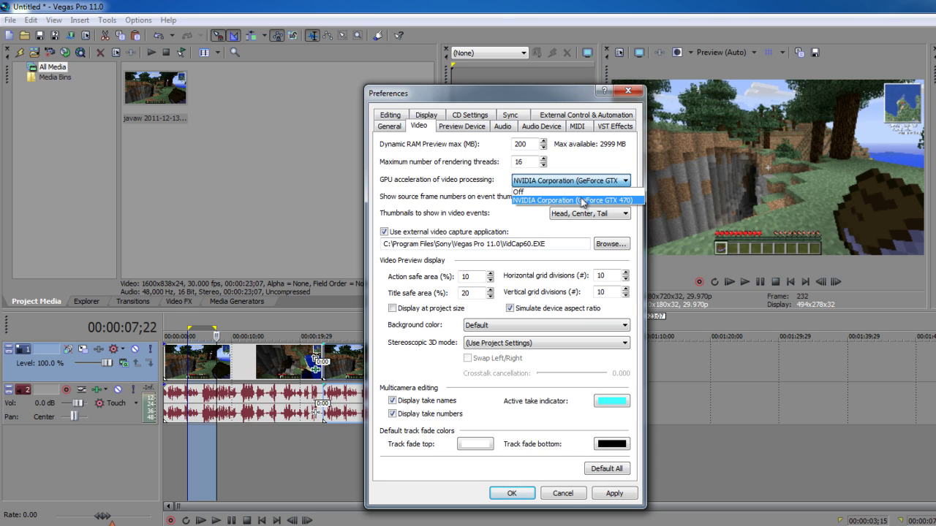
left_click(559, 496)
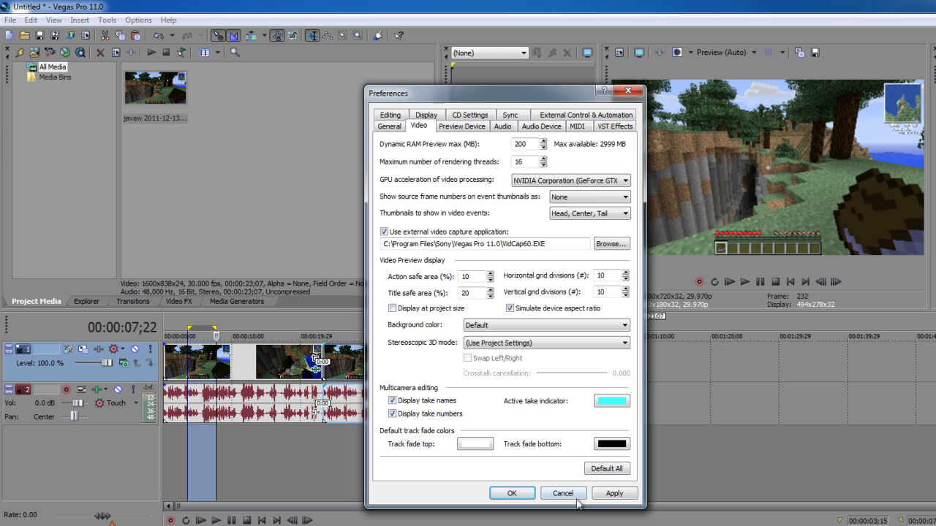
left_click(576, 496)
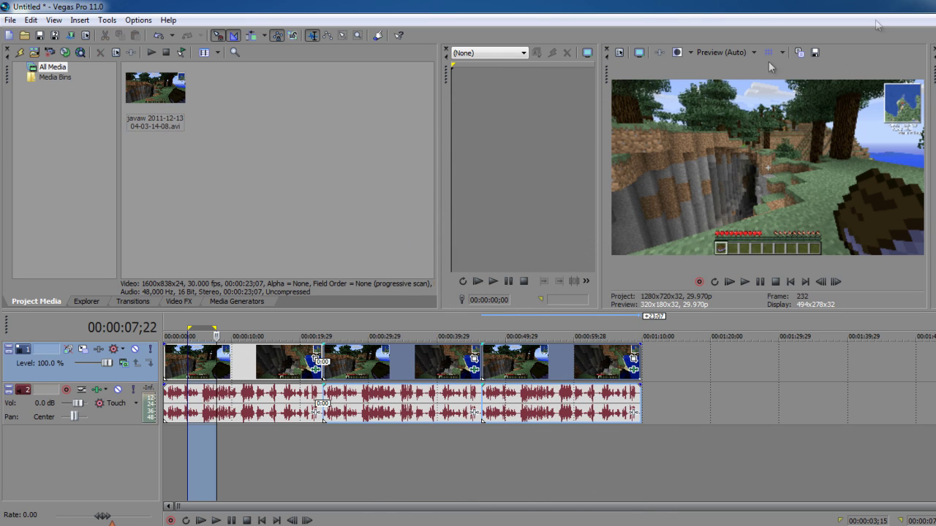
Quit Vegas without saving, then play test.mp4 from the Videos library and close the player
left_click(533, 232)
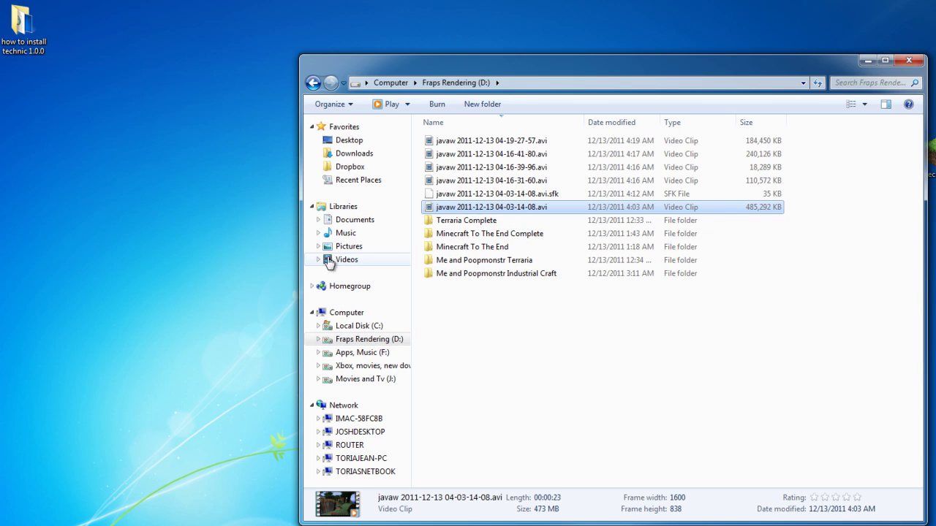
left_click(345, 260)
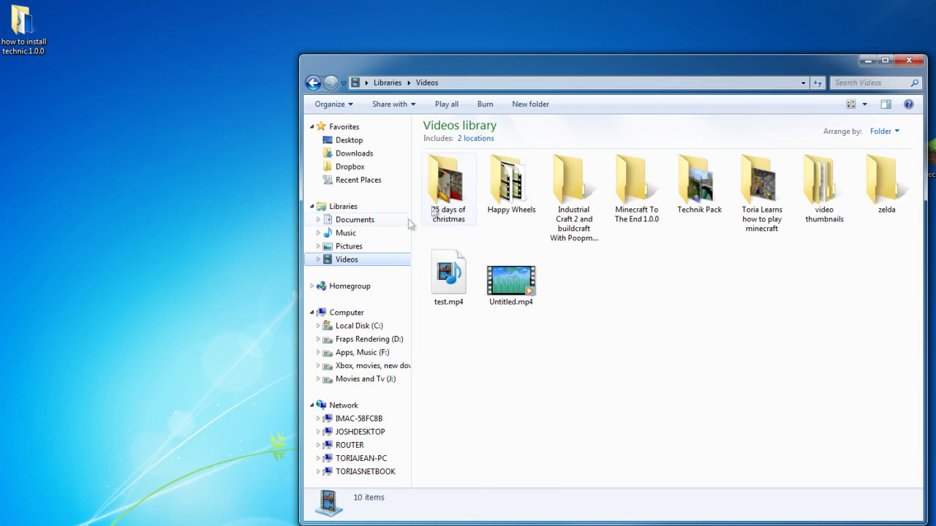
left_click(456, 291)
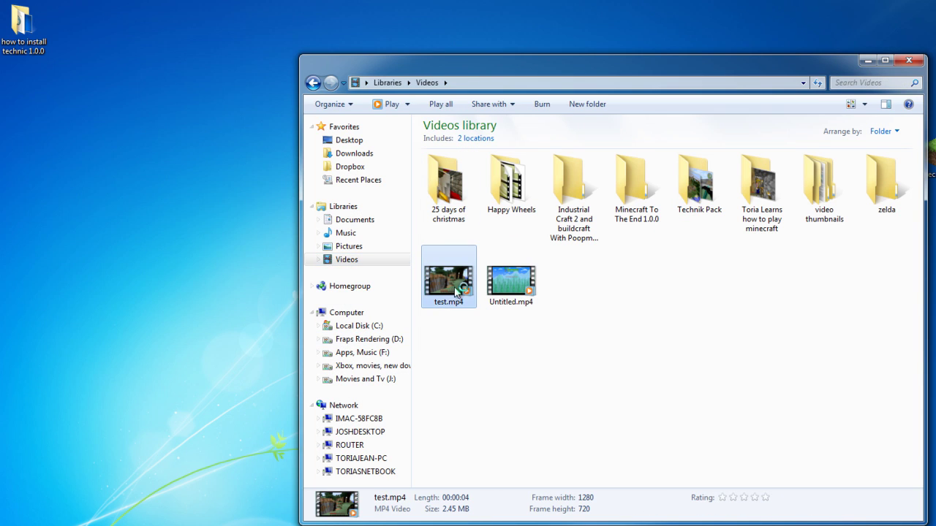
double_click(455, 292)
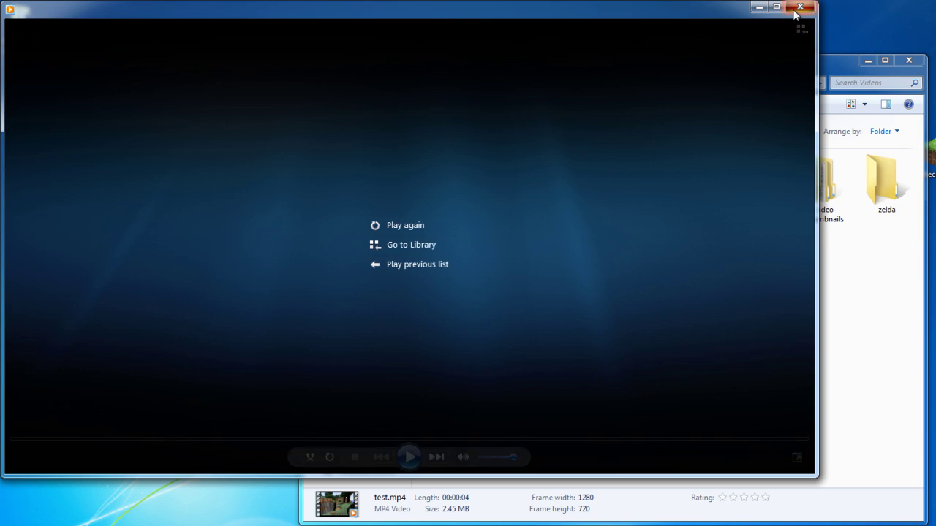
left_click(799, 7)
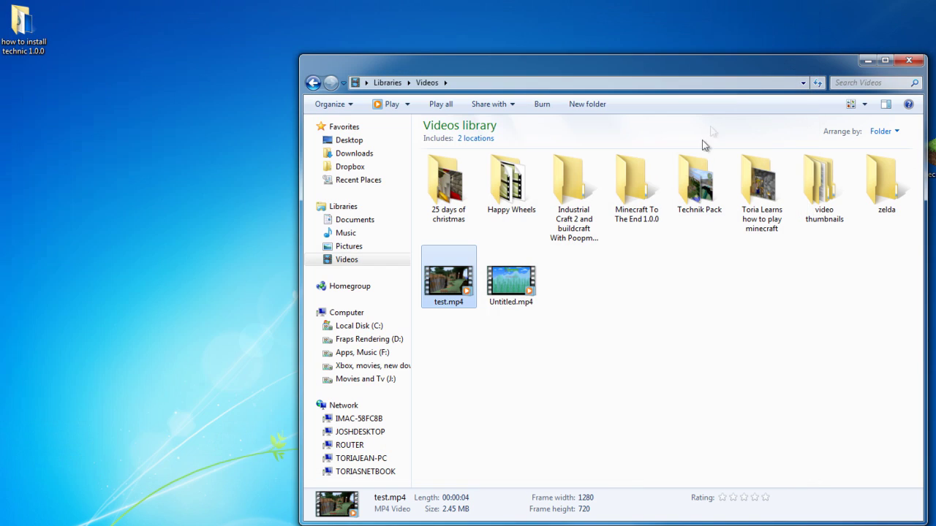
mouse_move(448, 282)
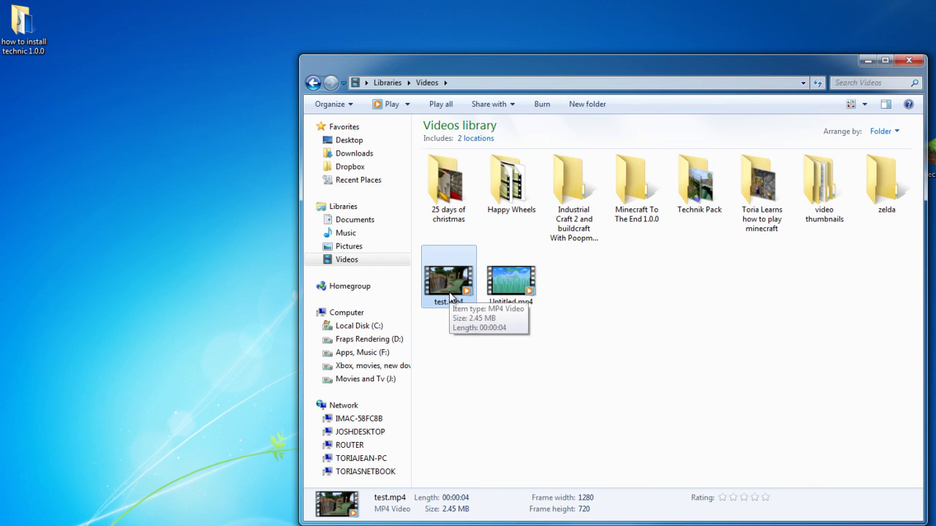
left_click(488, 346)
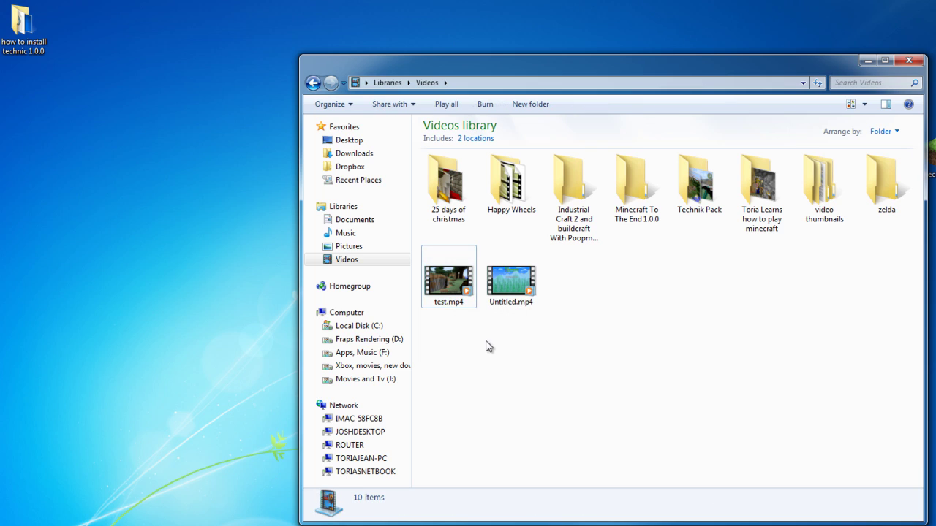